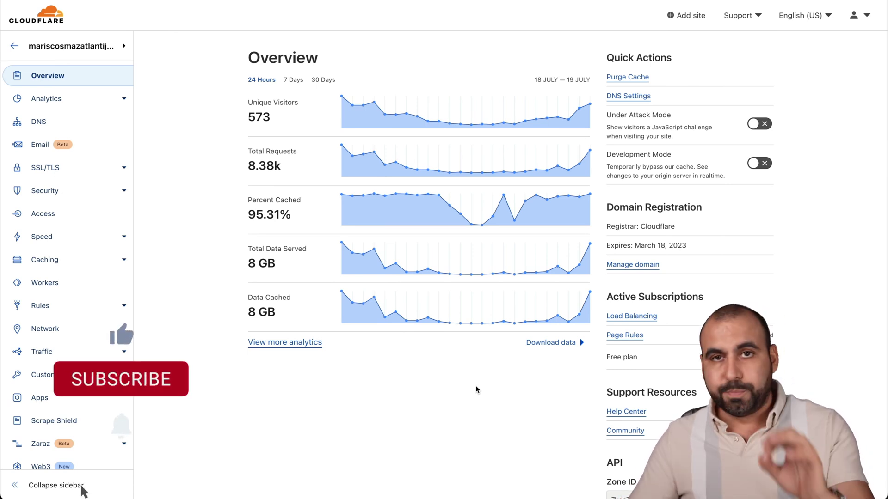
Go to Security > WAF and scroll through the site's four existing firewall rules.
mouse_move(343, 245)
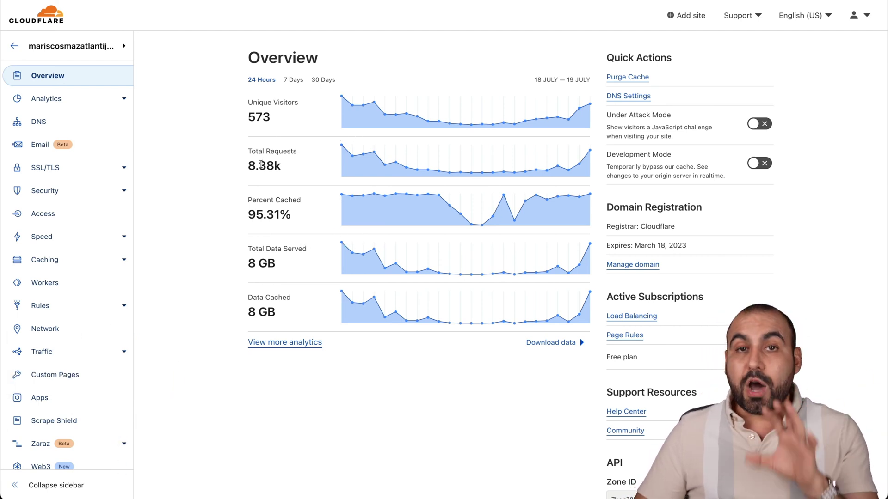
left_click(50, 191)
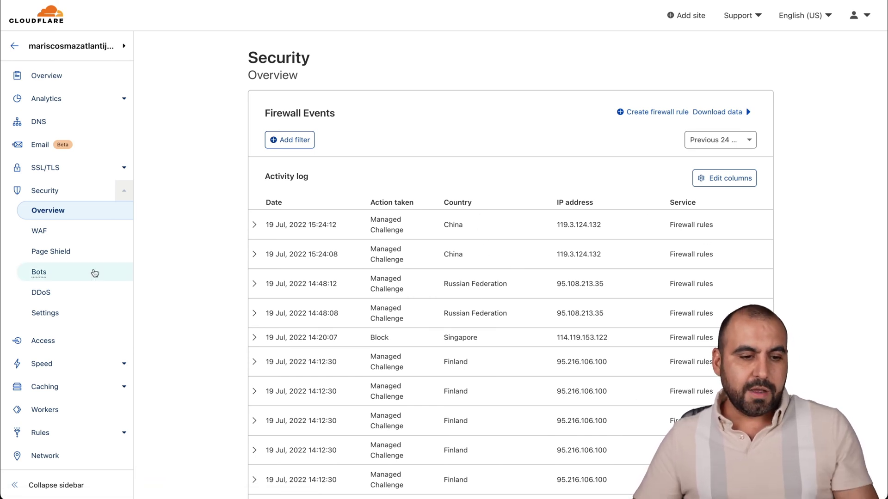
left_click(42, 231)
scroll(192, 317, "down", 2)
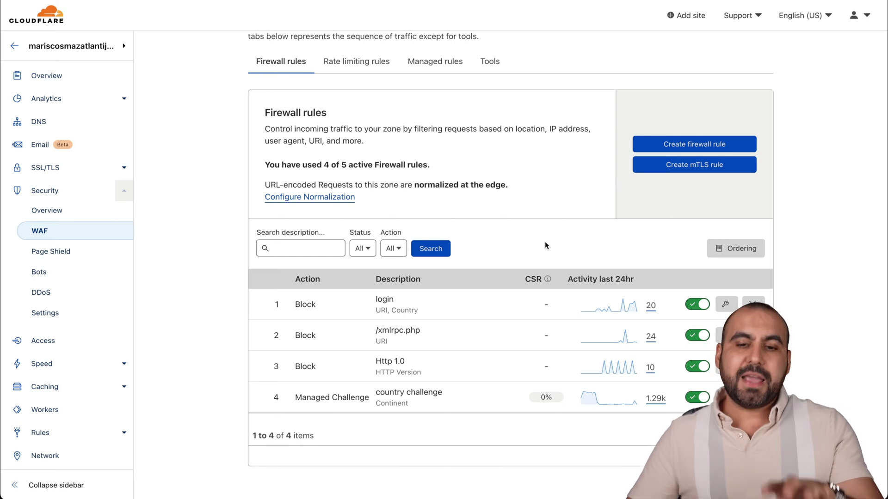
scroll(545, 241, "down", 1)
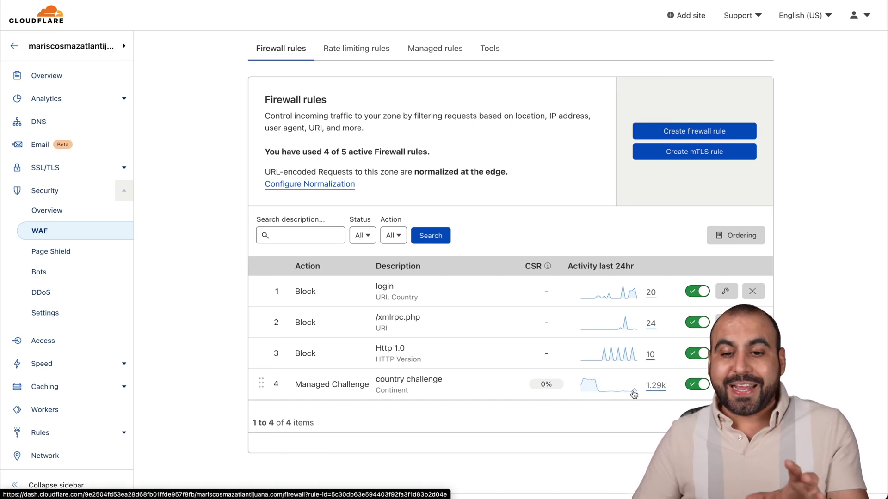
Start a new firewall rule and name it NEW.
left_click(674, 135)
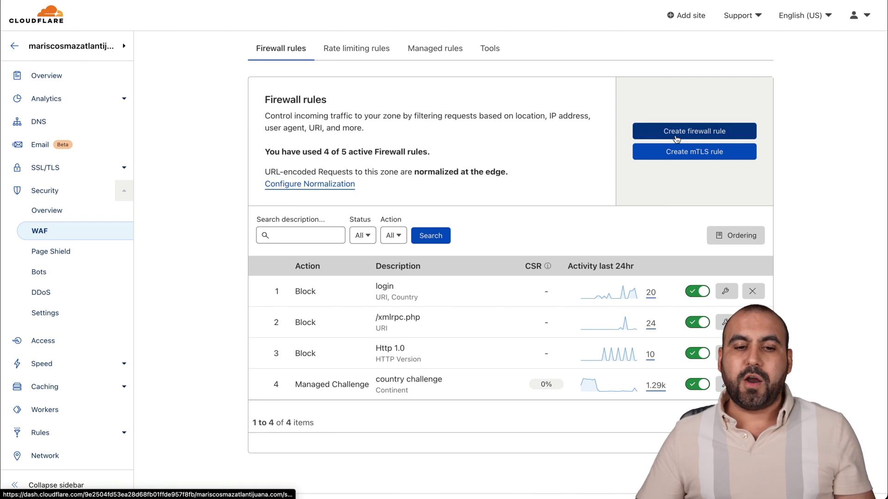
scroll(525, 211, "down", 3)
left_click_drag(398, 147, 394, 138)
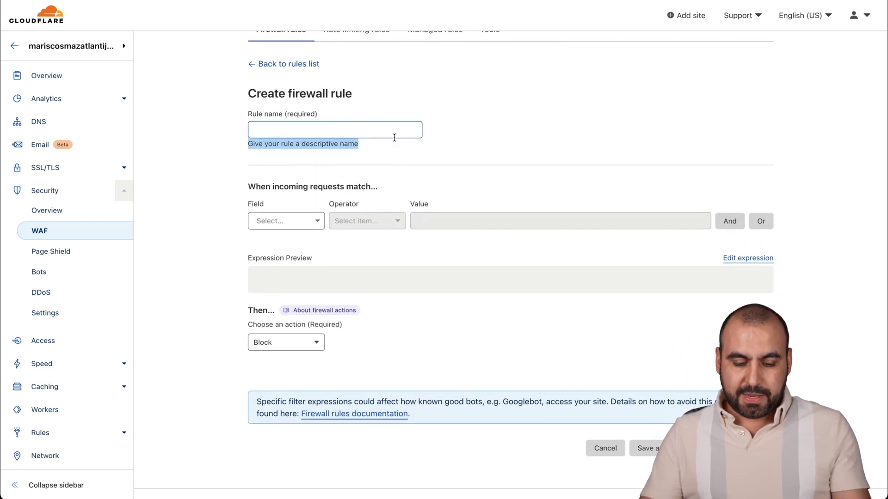
left_click(362, 125)
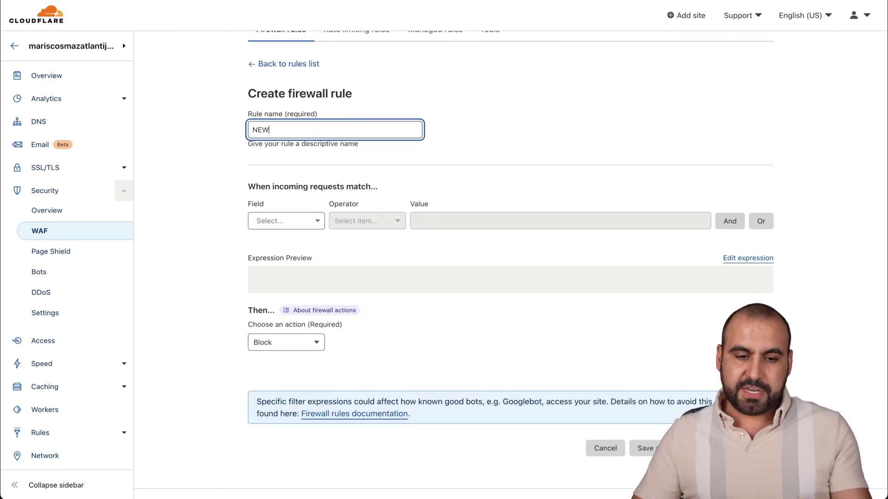
left_click(499, 181)
scroll(479, 182, "down", 1)
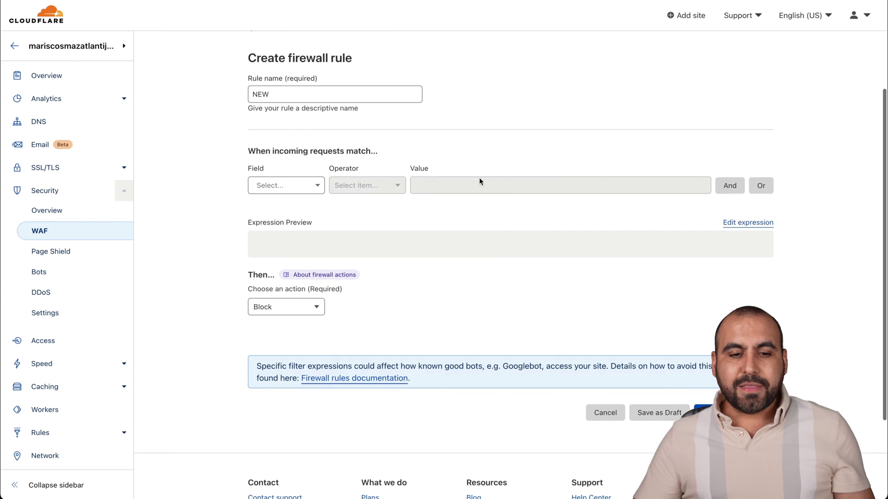
Set the rule's condition to Country is not in Mexico.
left_click(313, 188)
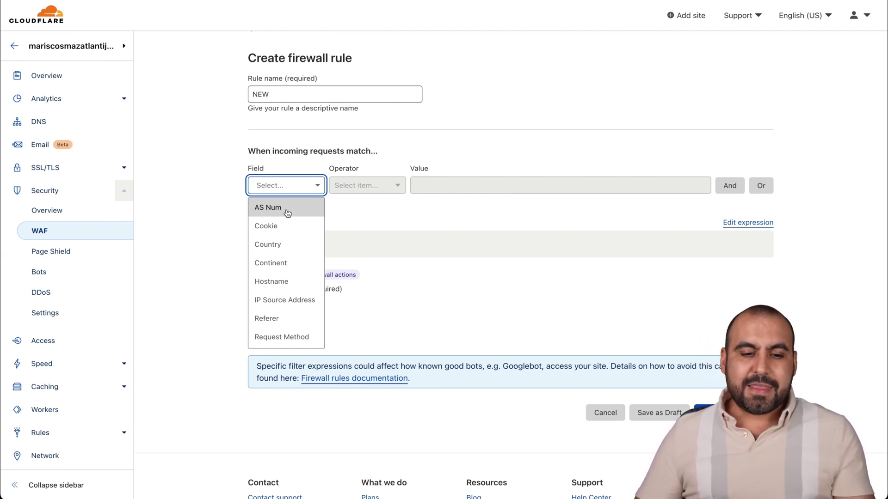
left_click(289, 248)
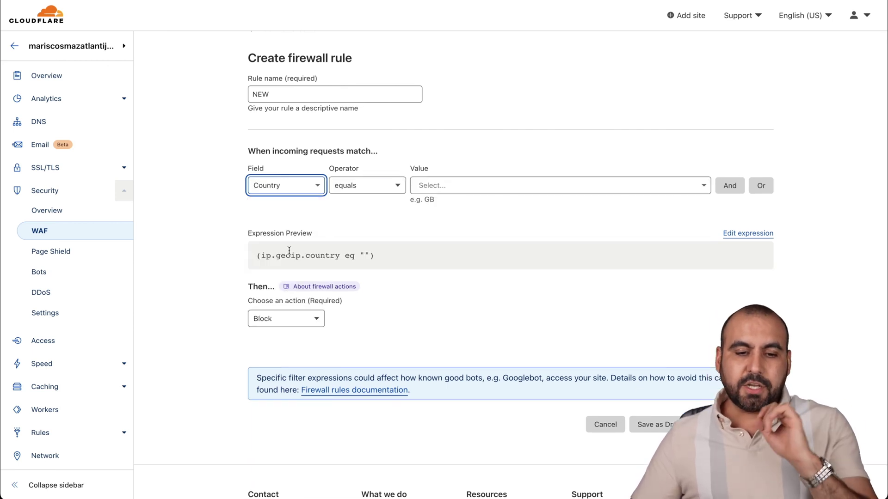
left_click(368, 190)
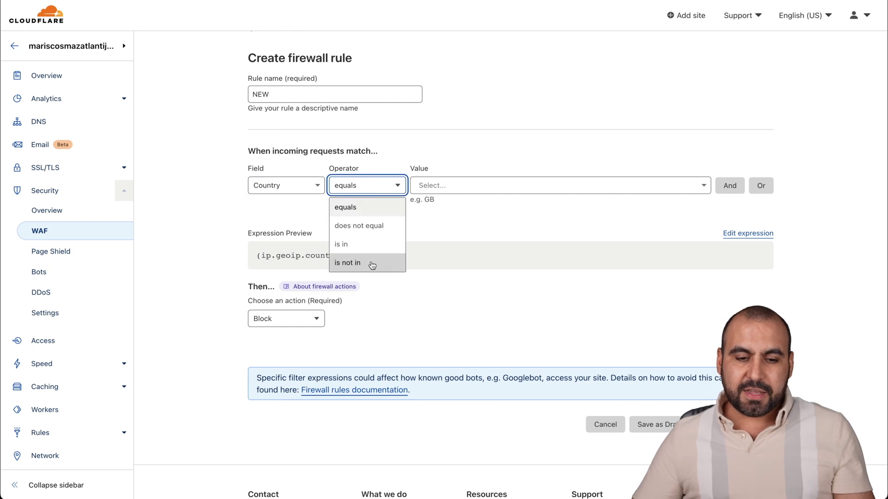
left_click(372, 265)
left_click(367, 187)
left_click(437, 185)
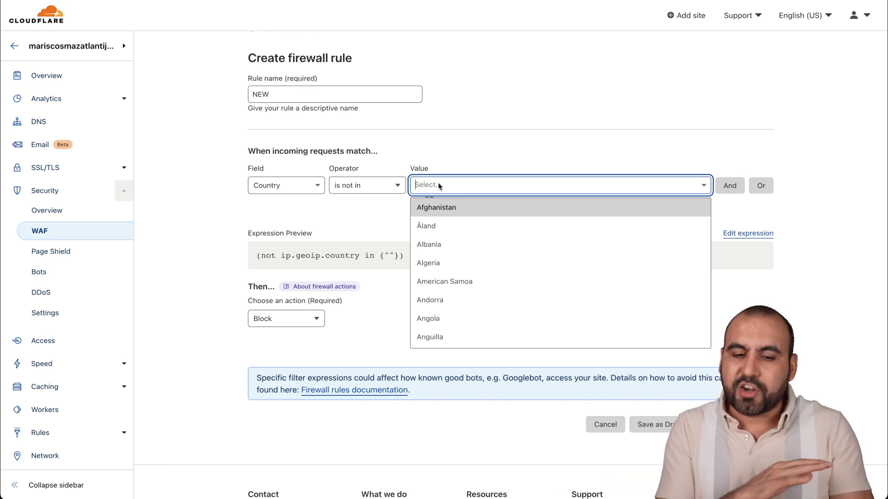
type("mexi")
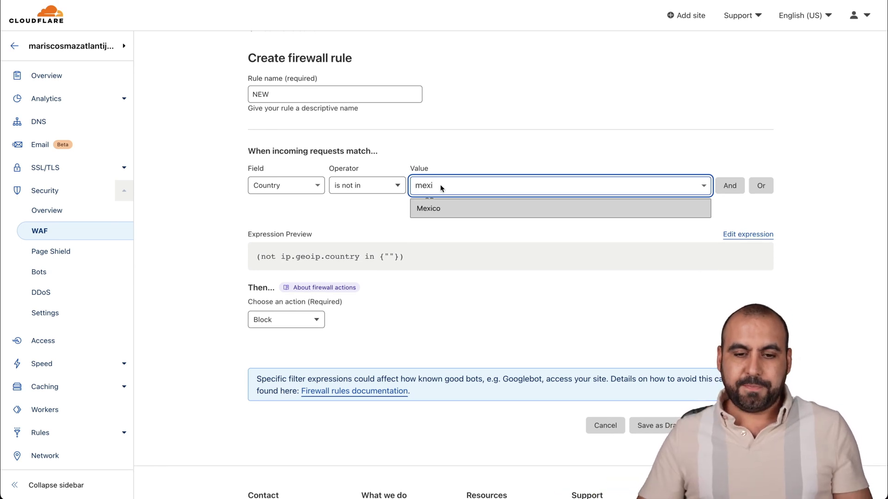
left_click(448, 207)
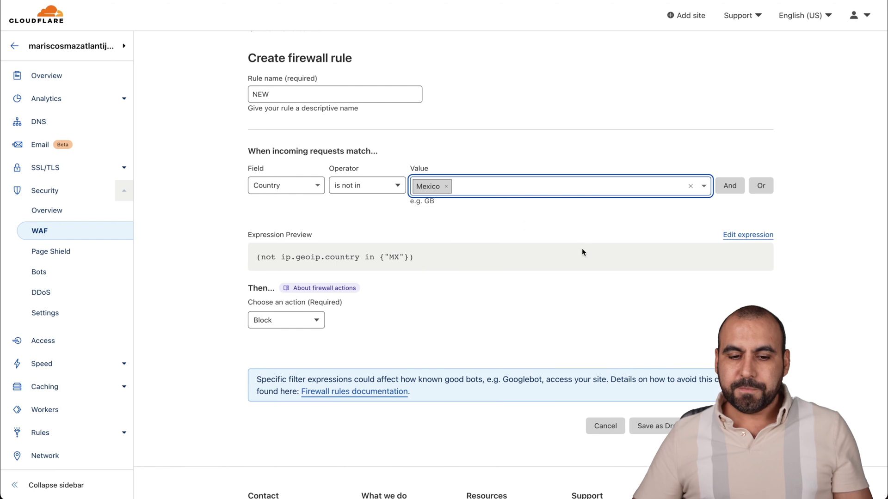
Keep Block as the rule's action.
left_click(298, 327)
scroll(292, 400, "down", 2)
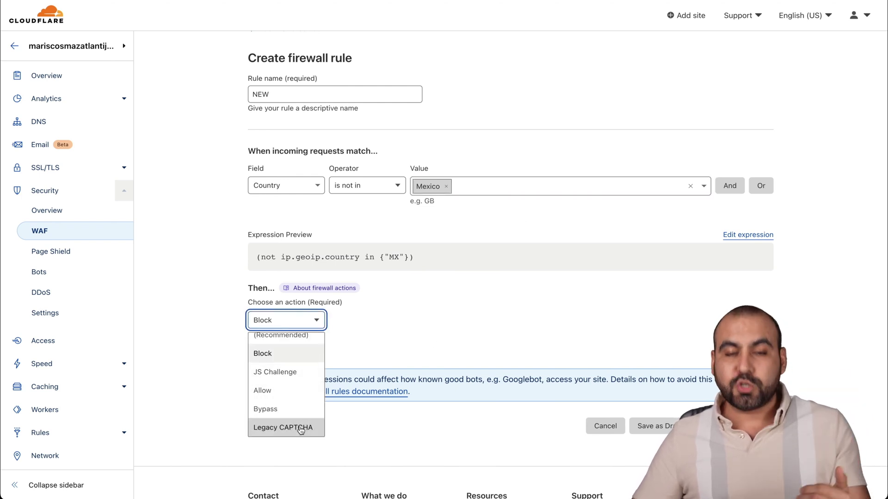
scroll(301, 429, "up", 2)
left_click(296, 324)
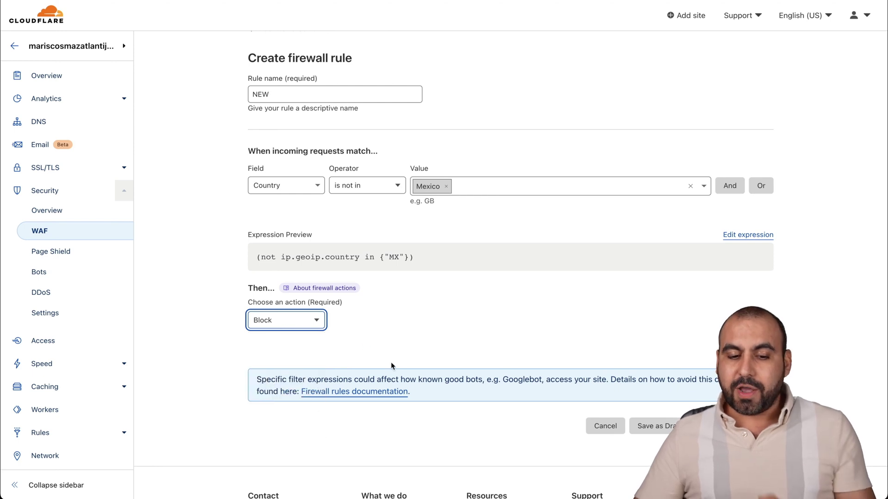
left_click(298, 326)
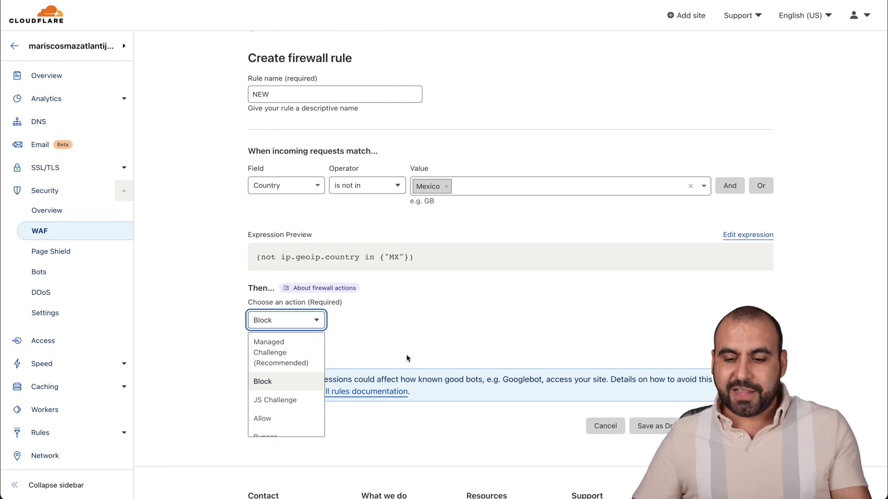
left_click(589, 346)
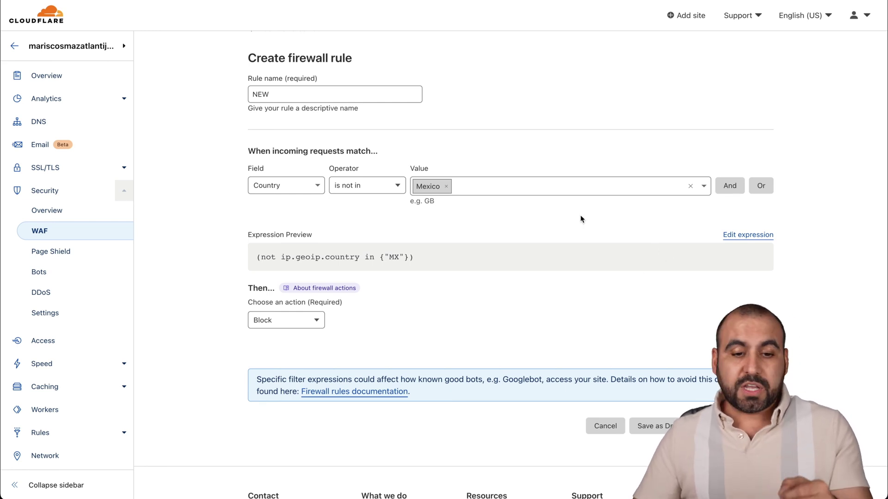
Switch the condition to URI equals /wp-admin.
left_click(309, 185)
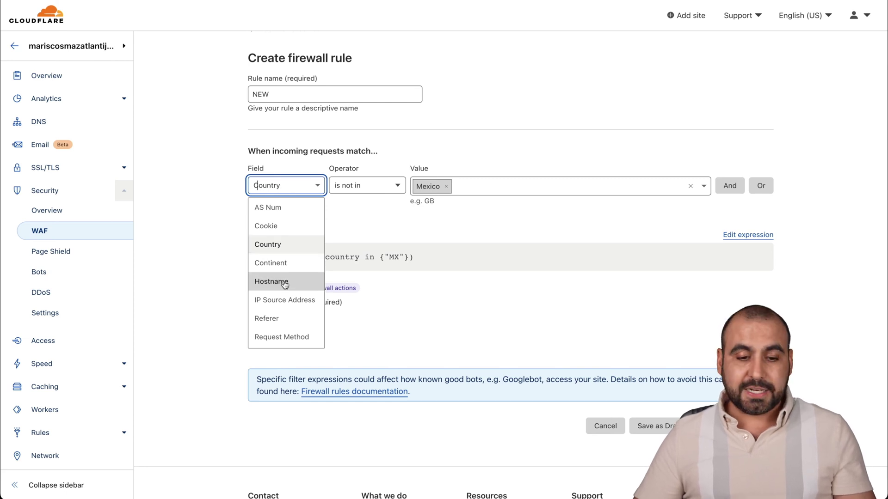
scroll(287, 308, "down", 2)
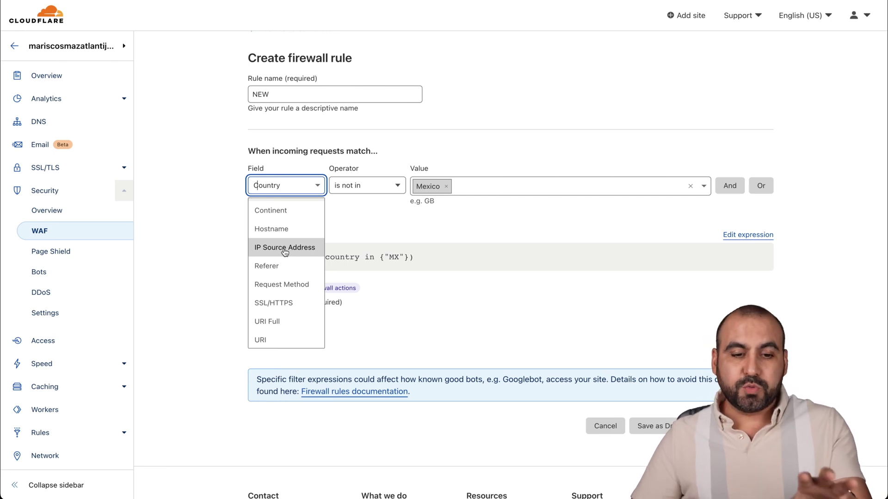
scroll(285, 252, "down", 3)
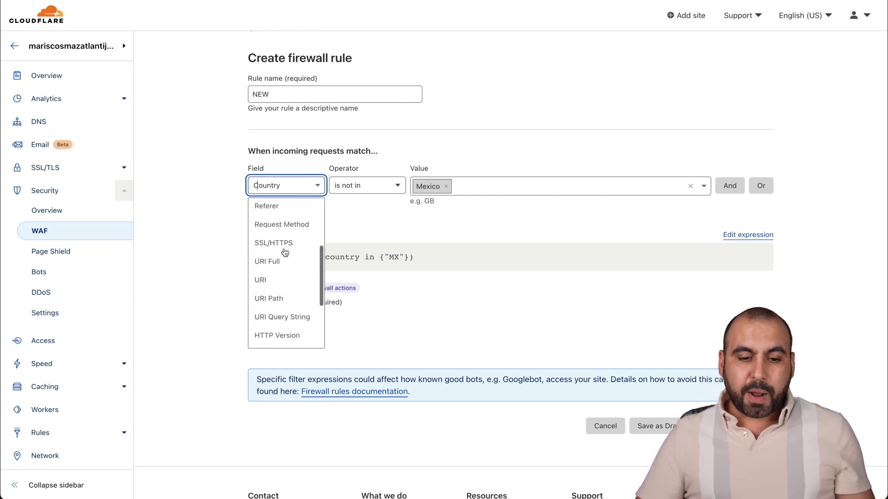
left_click(277, 268)
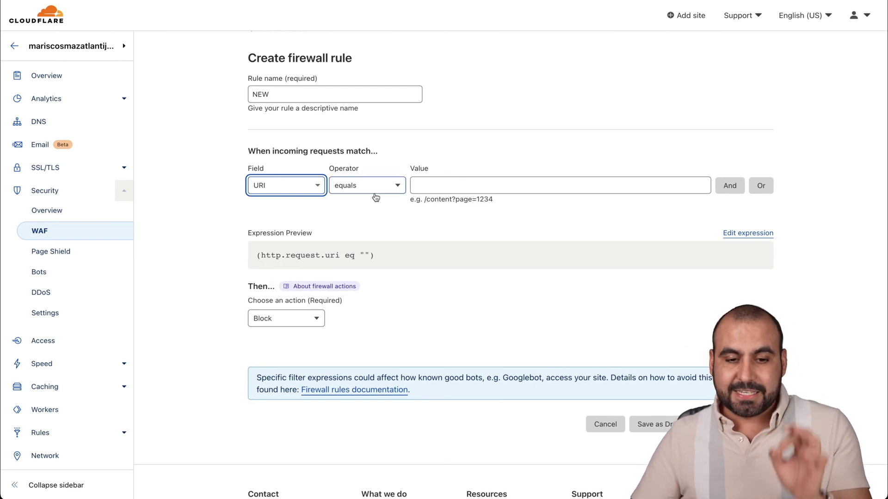
left_click(433, 185)
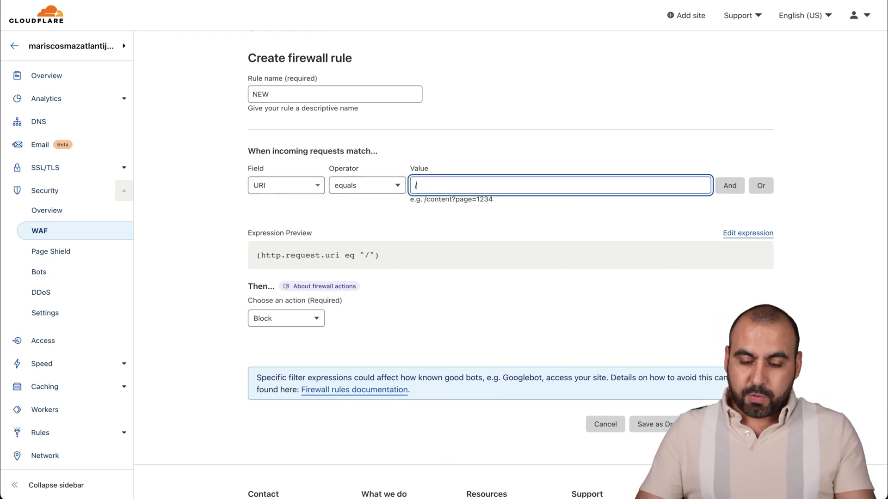
type("/wp-admin")
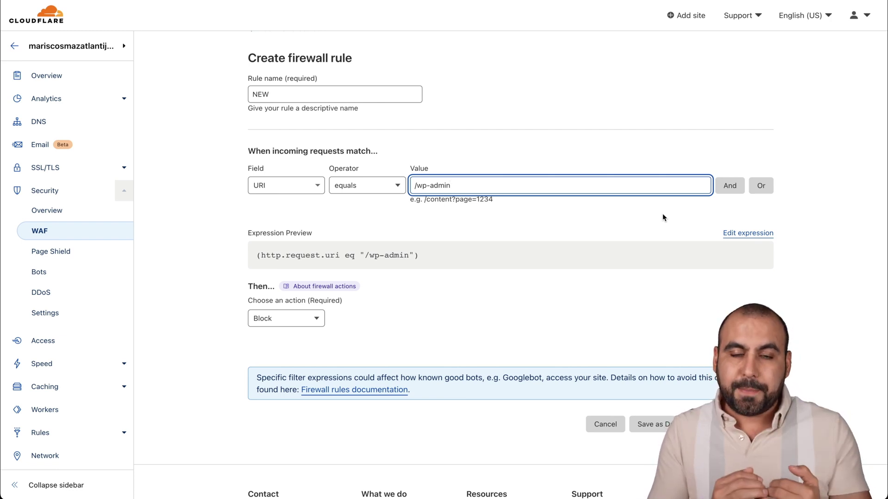
left_click(612, 207)
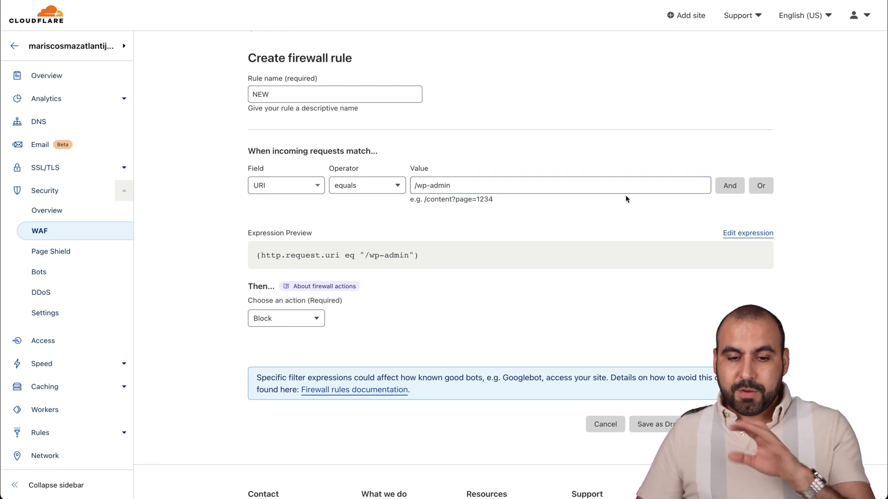
Add an And condition: IP Source Address does not equal 123.123.234.
left_click(741, 192)
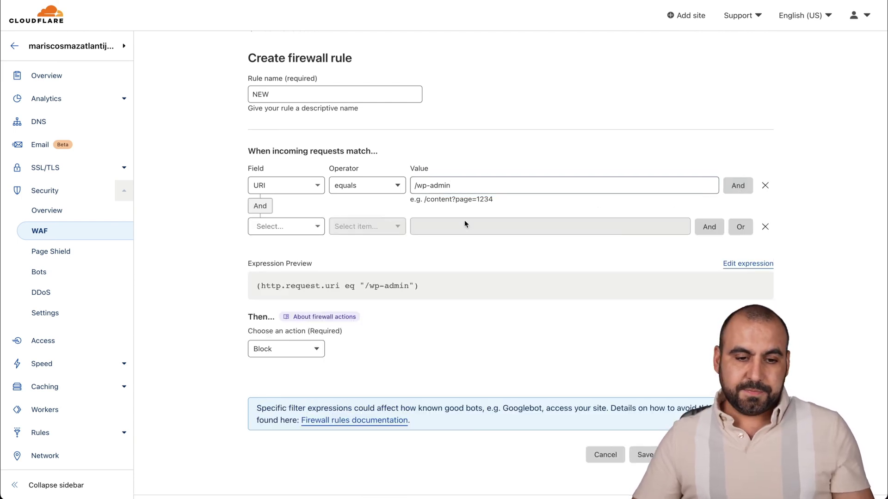
left_click(292, 224)
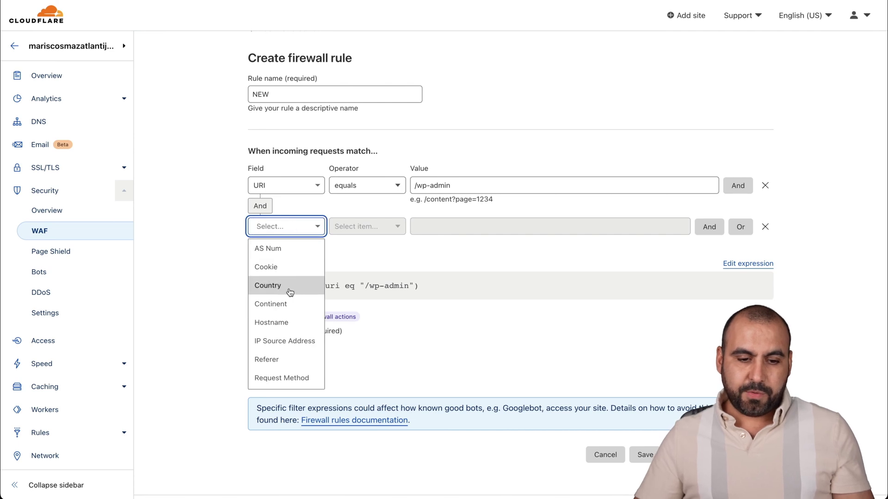
scroll(277, 290, "down", 2)
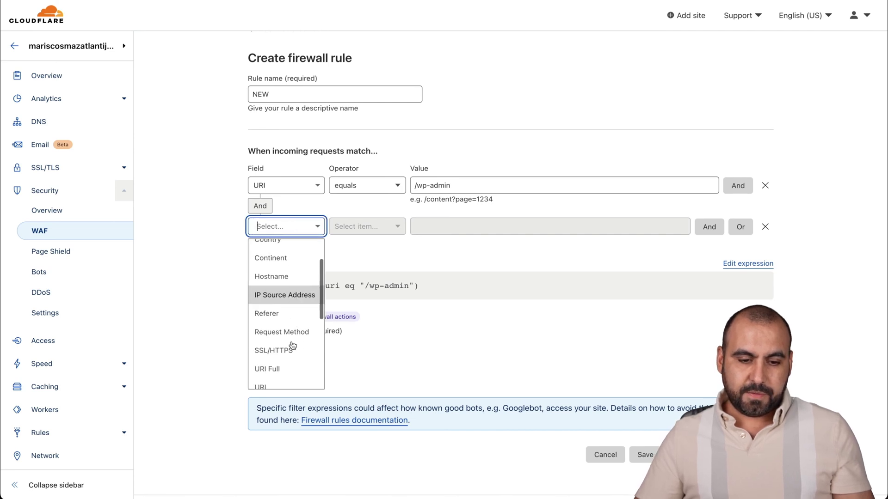
left_click(275, 288)
left_click(442, 225)
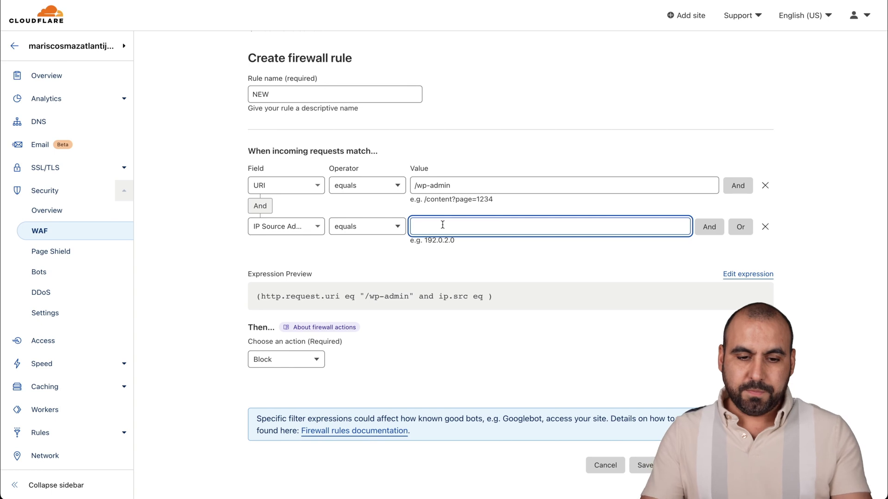
left_click(393, 226)
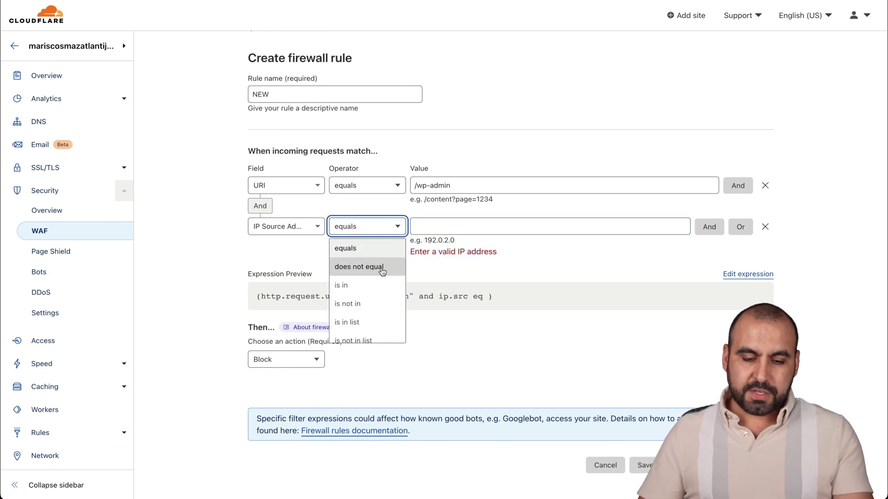
left_click(359, 267)
left_click(433, 225)
type("123")
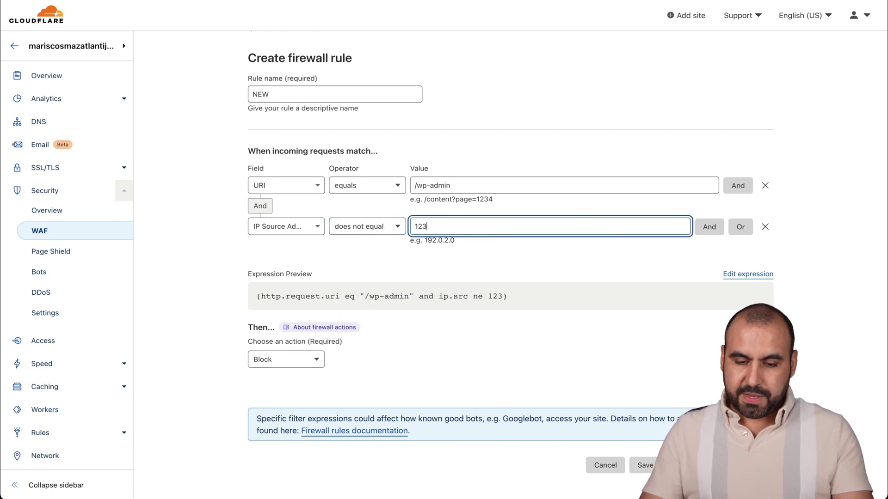
type(".123.123")
key("BackSpace")
key("BackSpace")
key("BackSpace")
type("234")
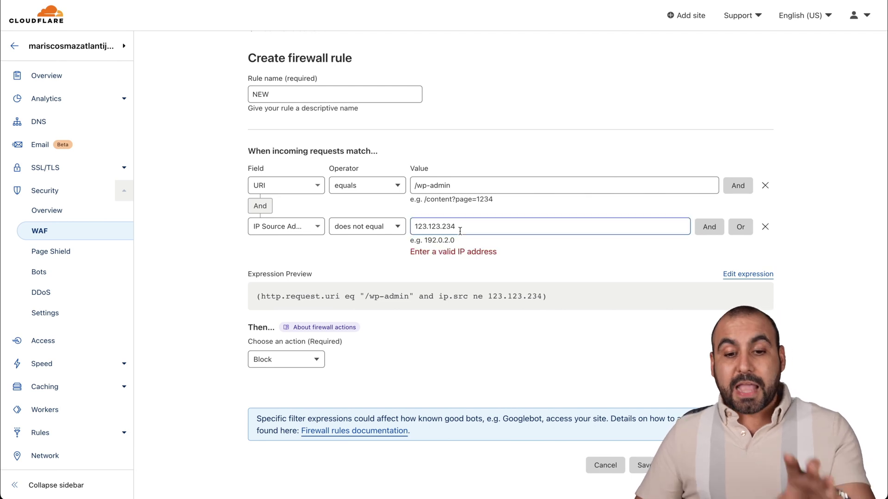
left_click(423, 226)
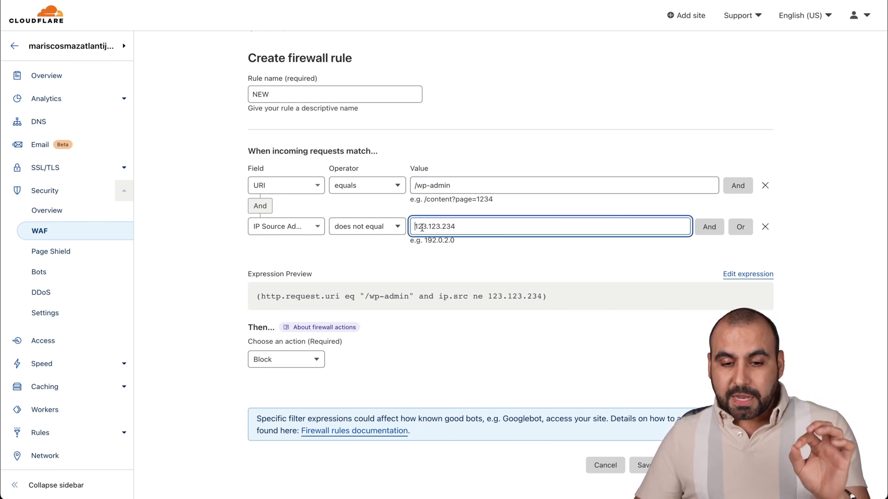
Confirm Block as the action, then open an incognito window for the Las Tablas site.
left_click_drag(416, 186, 462, 185)
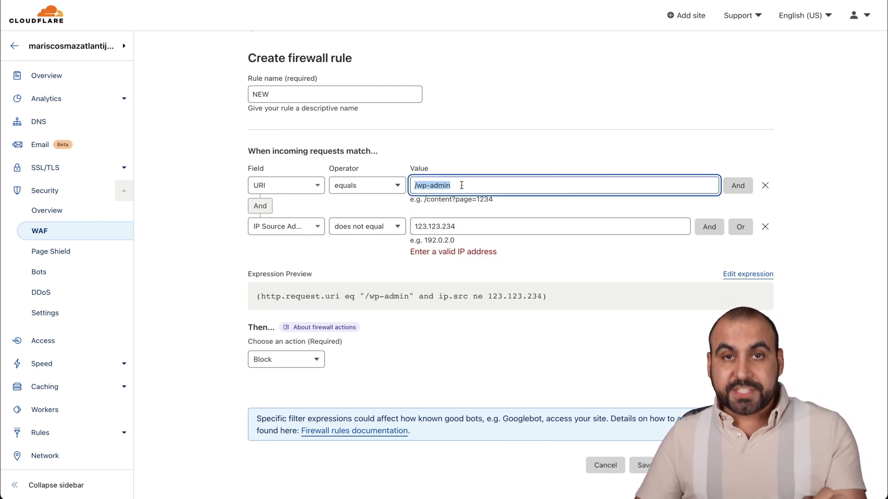
left_click(281, 360)
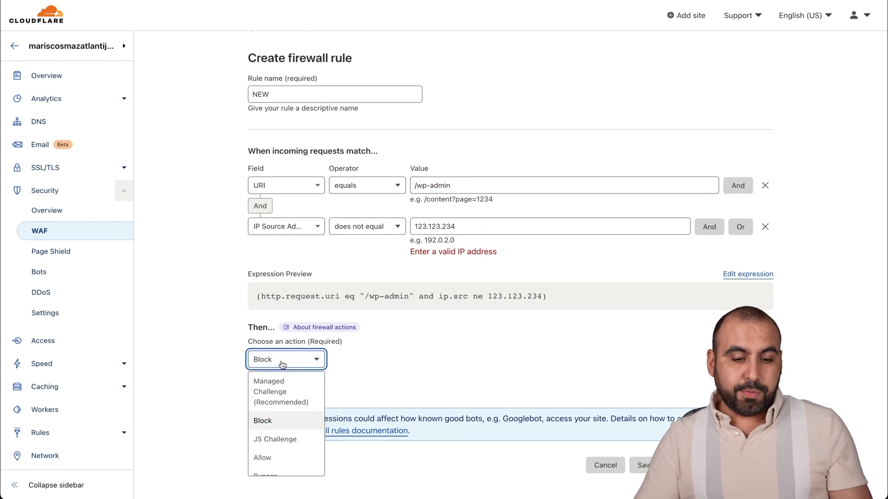
left_click(282, 363)
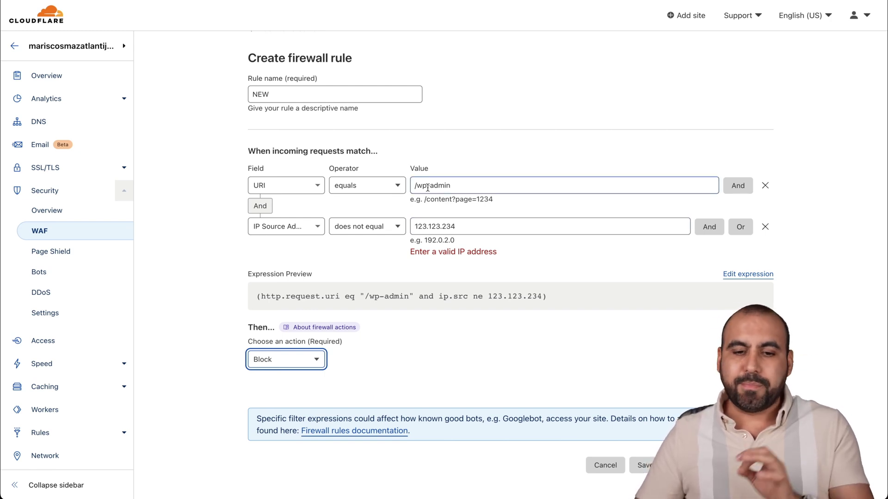
left_click_drag(416, 185, 495, 184)
left_click(497, 185)
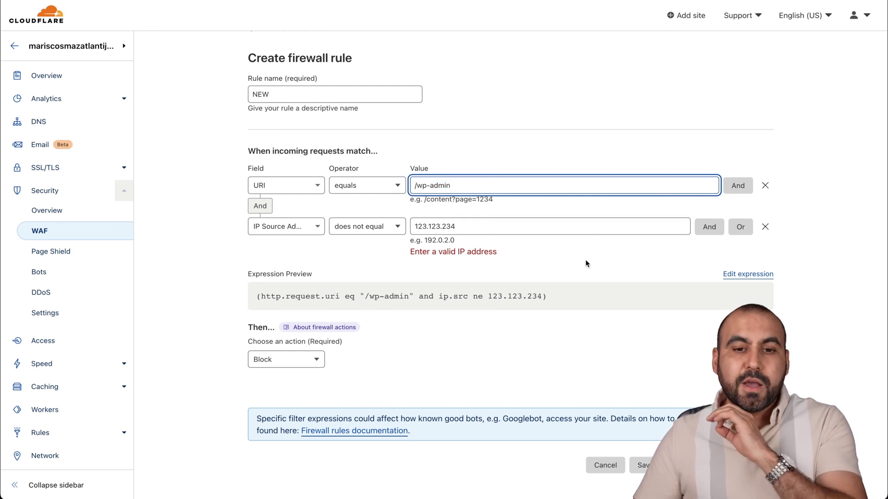
key("ctrl+shift+n")
type("las")
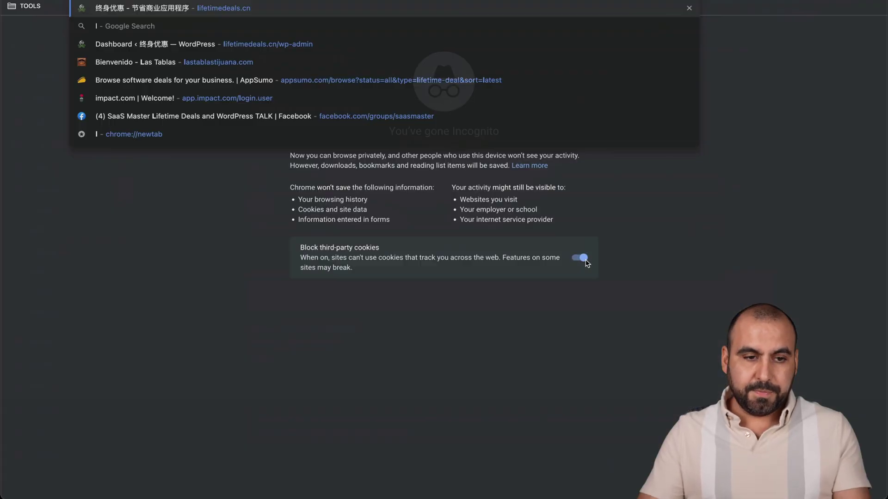
Load lastablastijuana.com/wp-admin in the private window to test the block.
left_click(245, 6)
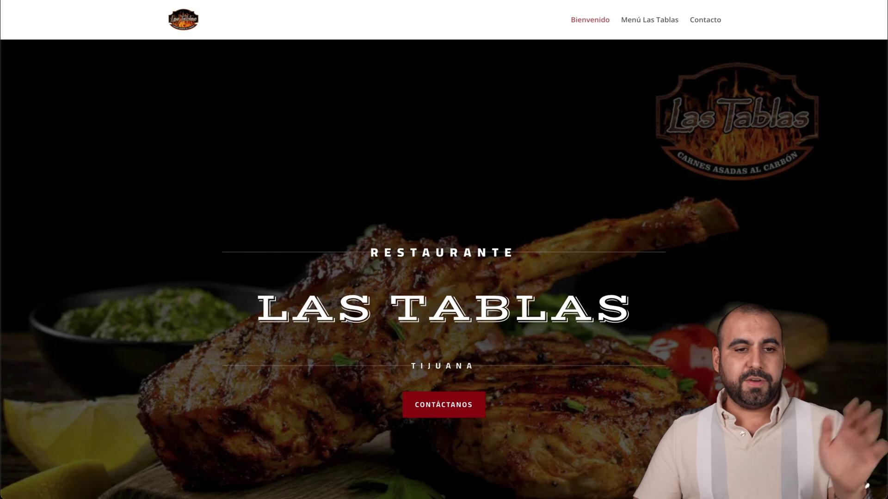
left_click(251, 0)
type("/wp-admin")
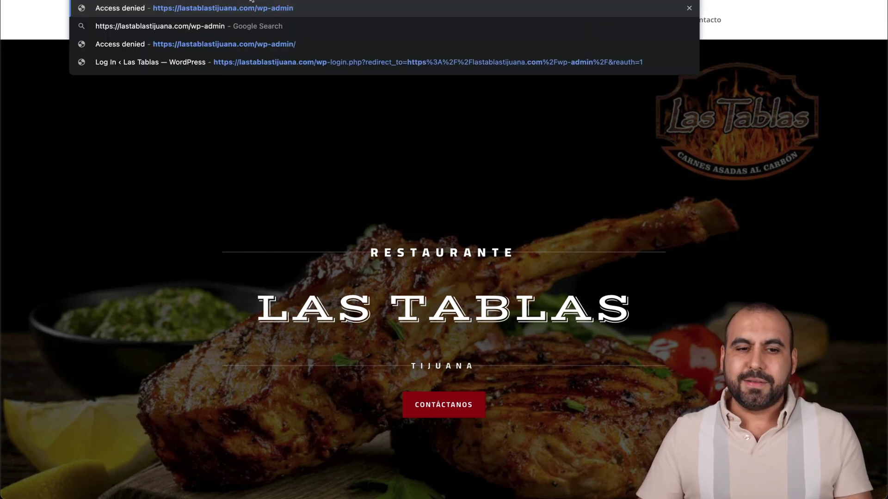
key("Return")
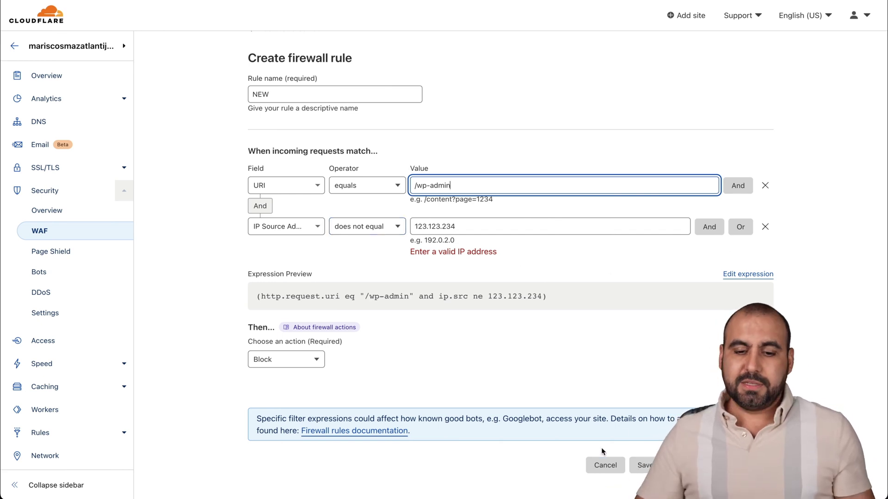
Cancel the NEW rule and confirm discarding the unsaved changes.
left_click(599, 466)
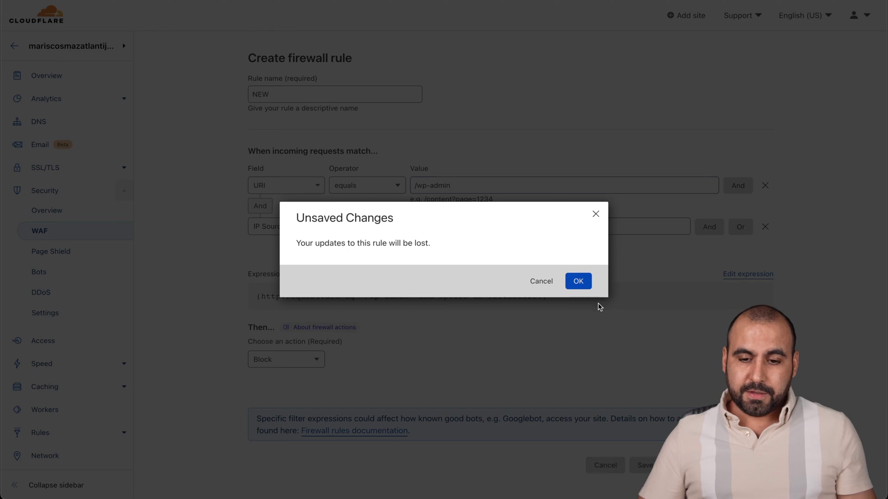
left_click(578, 280)
scroll(578, 346, "down", 3)
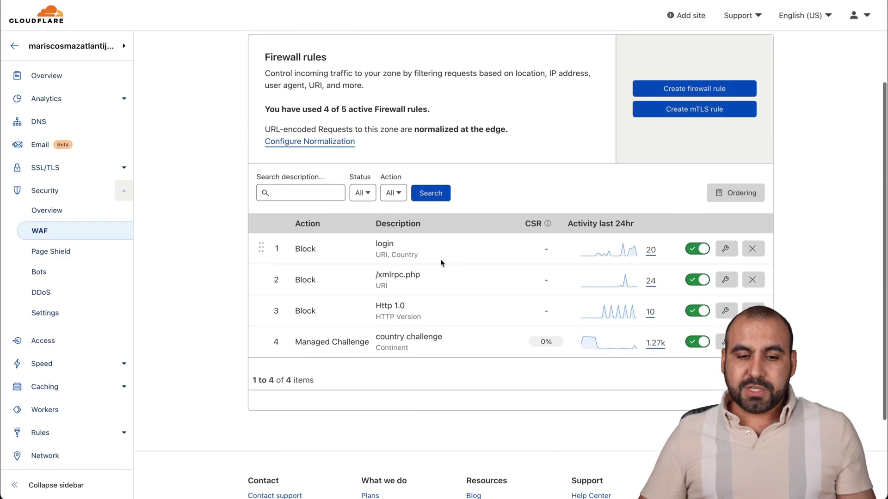
Inspect the existing login rule, then open the /xmlrpc.php rule.
left_click(726, 250)
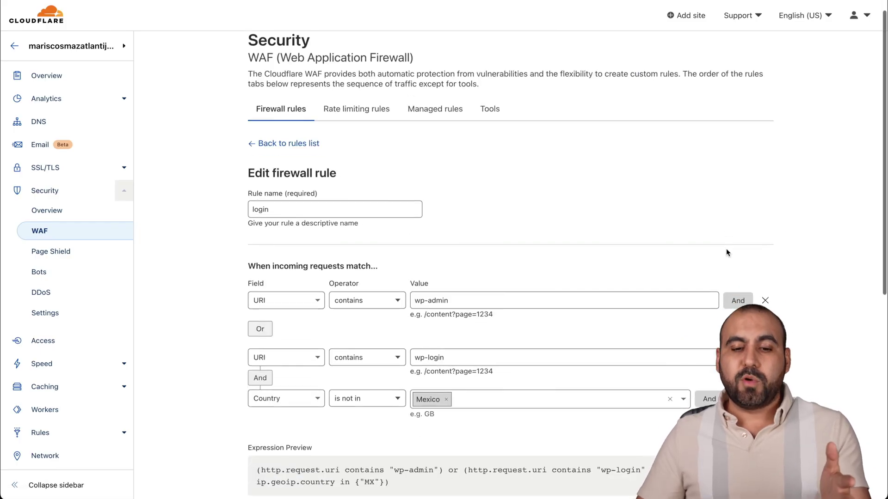
scroll(726, 252, "down", 3)
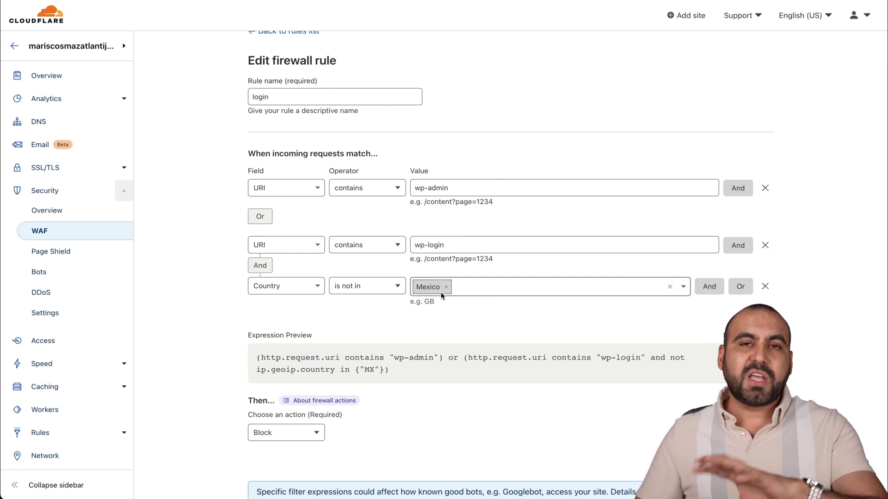
left_click(455, 312)
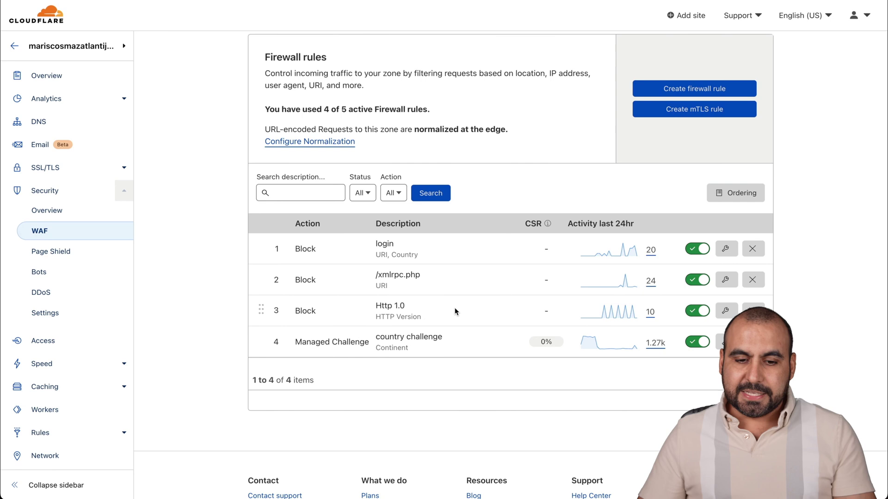
left_click(725, 280)
Review the /xmlrpc.php rule, return to the list, and view the Http 1.0 rule.
scroll(434, 310, "down", 2)
left_click_drag(414, 222, 461, 223)
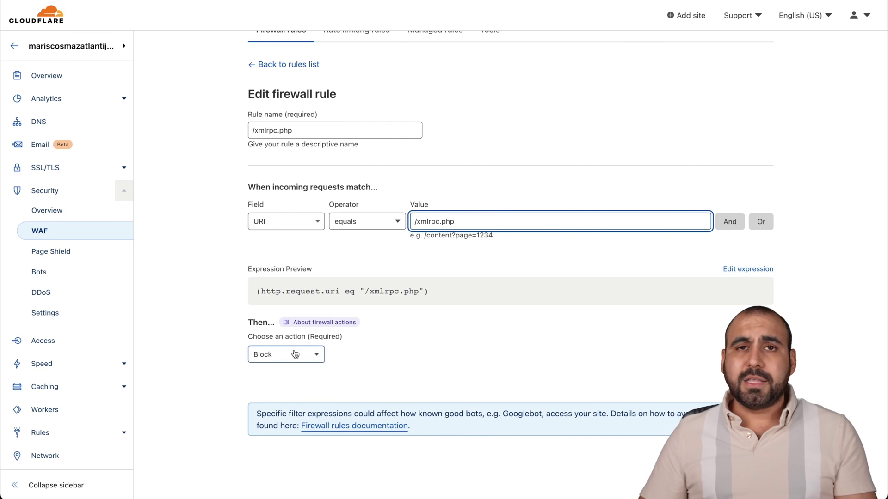
key("Return")
scroll(553, 347, "down", 2)
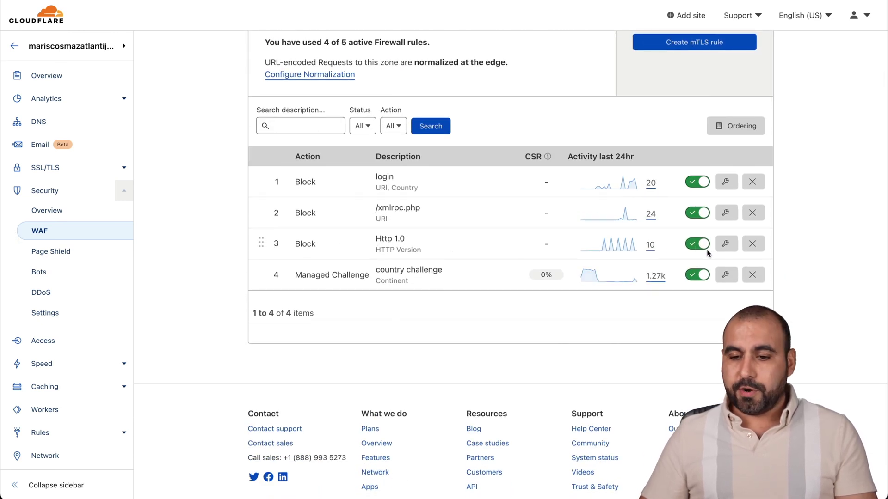
left_click(722, 245)
scroll(462, 250, "down", 2)
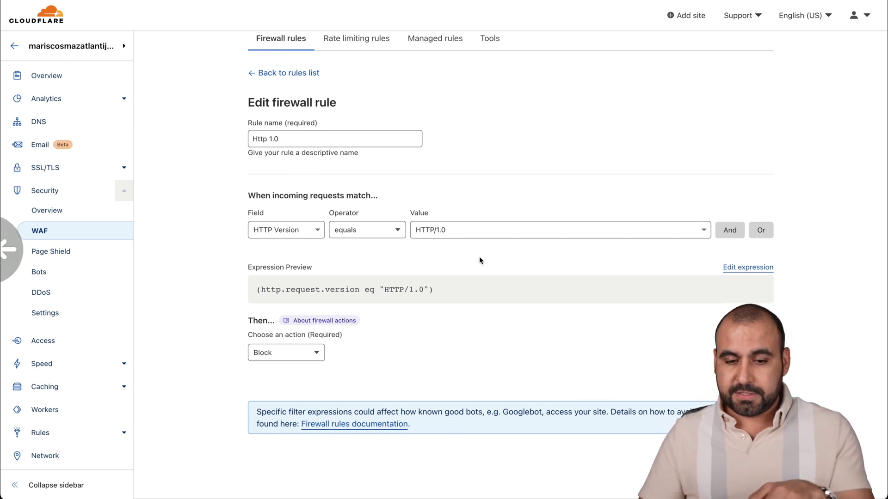
scroll(479, 260, "left", 5)
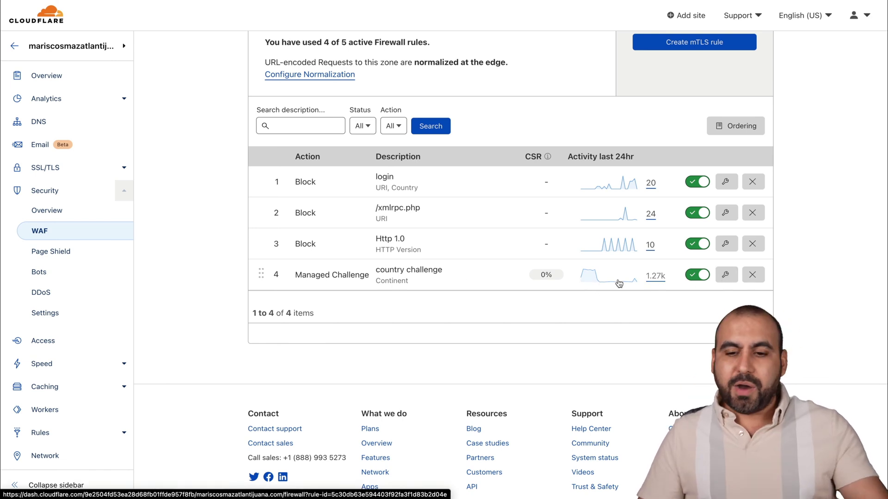
View the country challenge rule's action options, then open its firewall events.
left_click(726, 274)
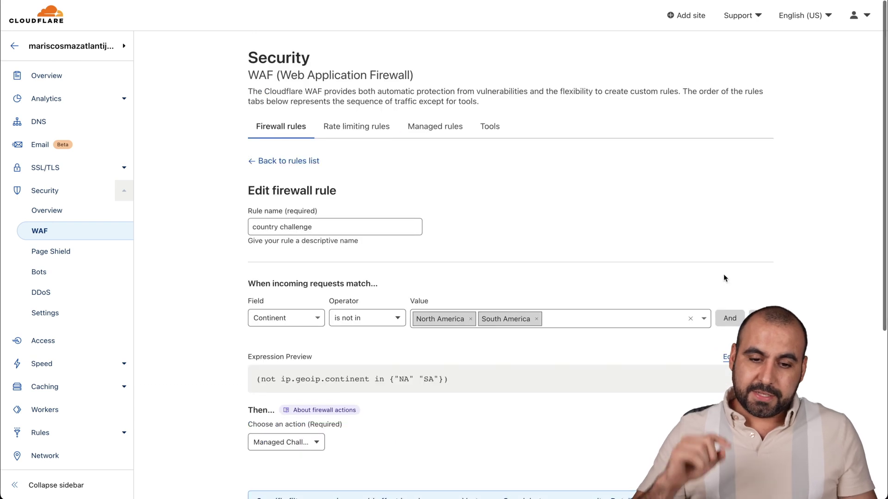
scroll(723, 274, "down", 2)
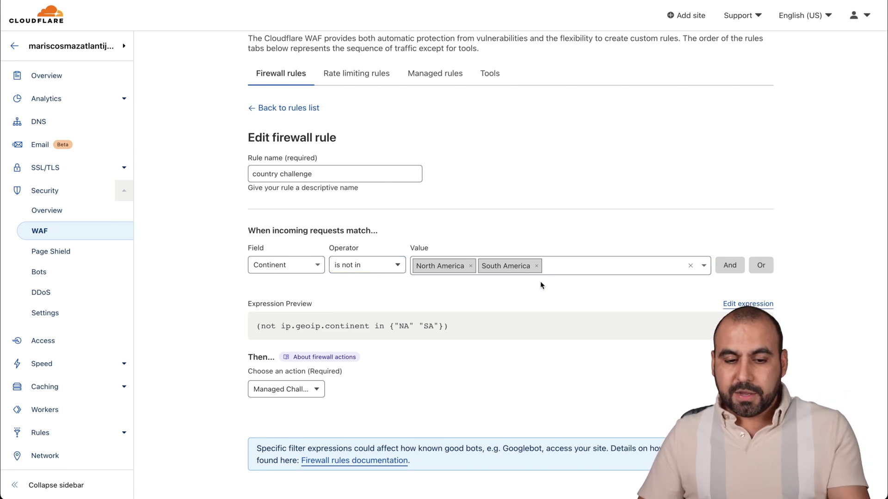
left_click(296, 391)
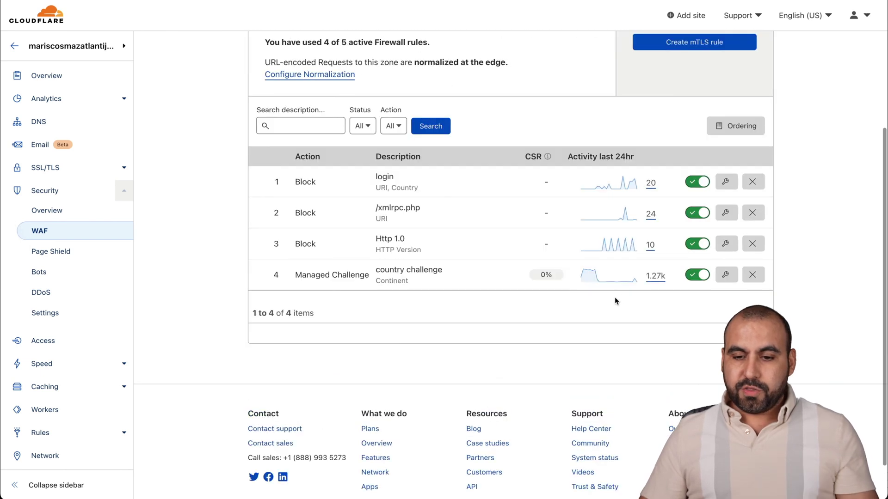
left_click(656, 277)
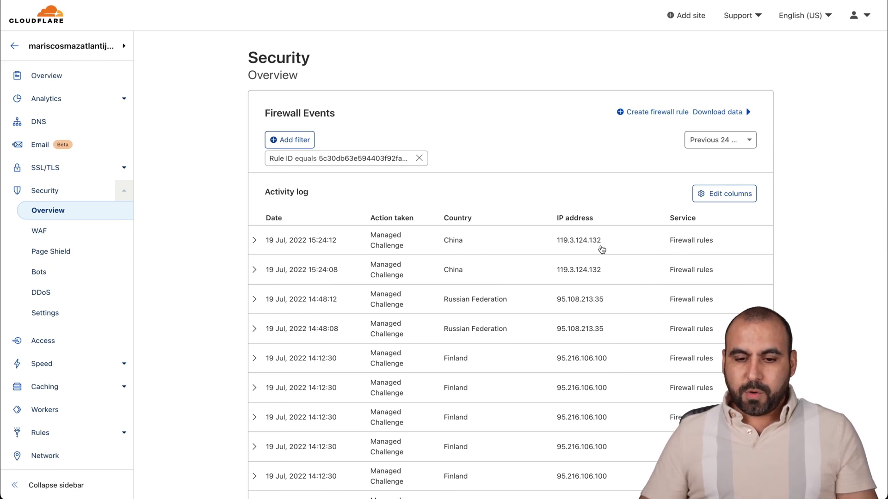
Expand the first China event to inspect its details, then collapse it.
left_click(601, 250)
scroll(532, 254, "down", 2)
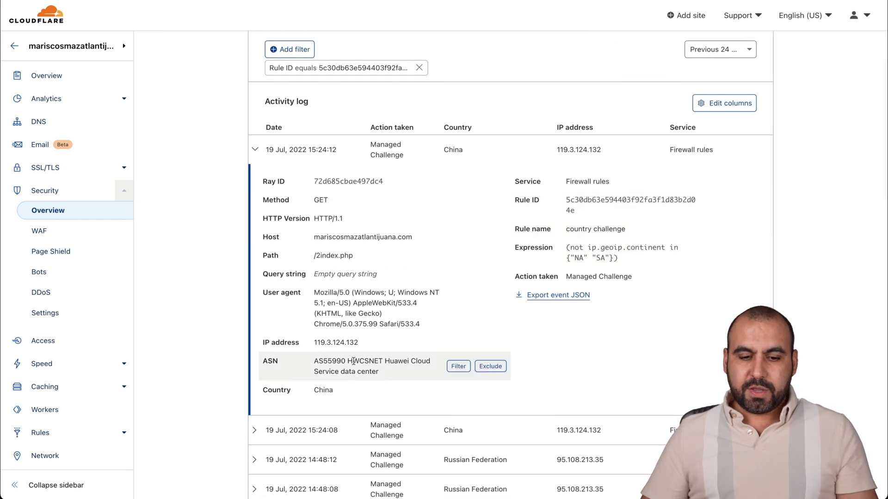
scroll(406, 218, "up", 2)
left_click(257, 242)
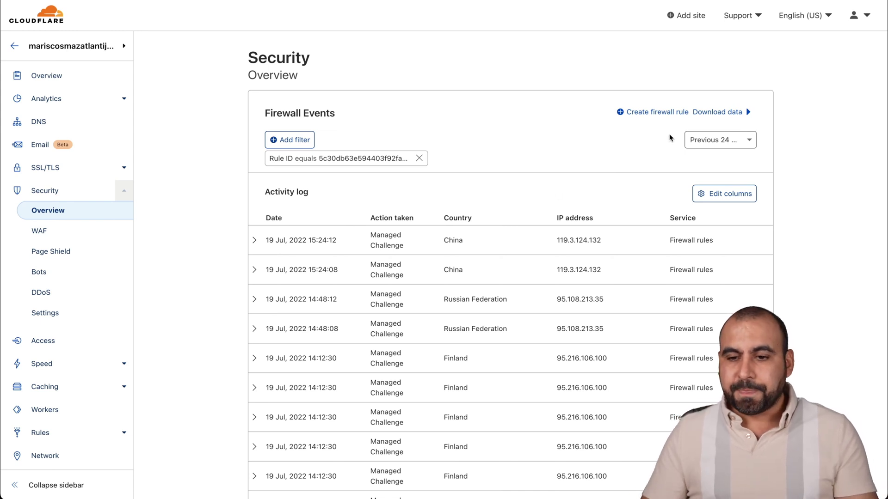
Set the events time range to Previous 12 hours.
left_click(719, 143)
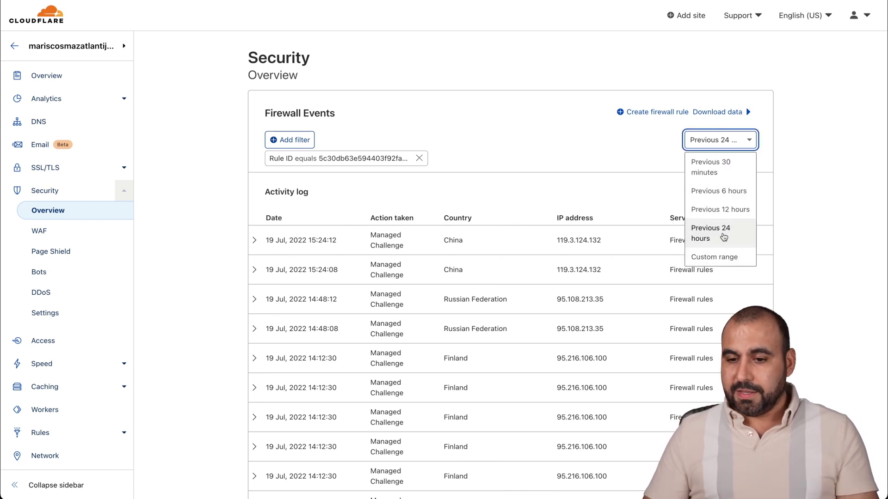
left_click(727, 210)
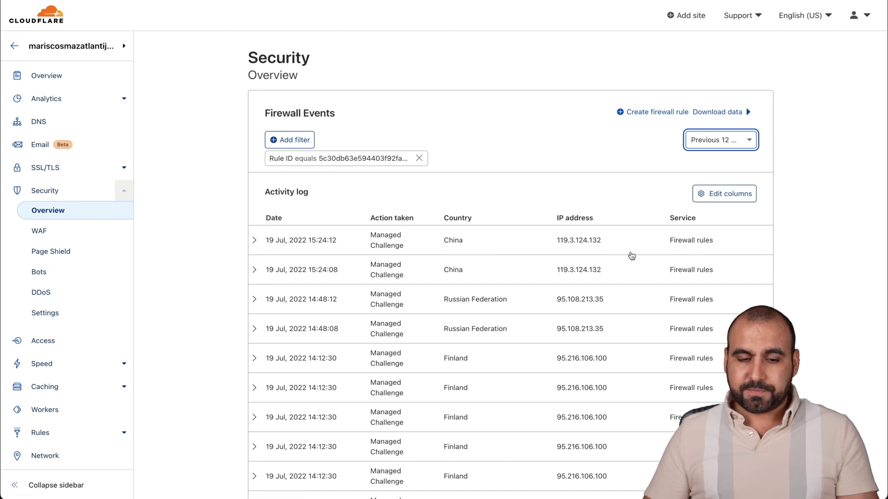
left_click(735, 140)
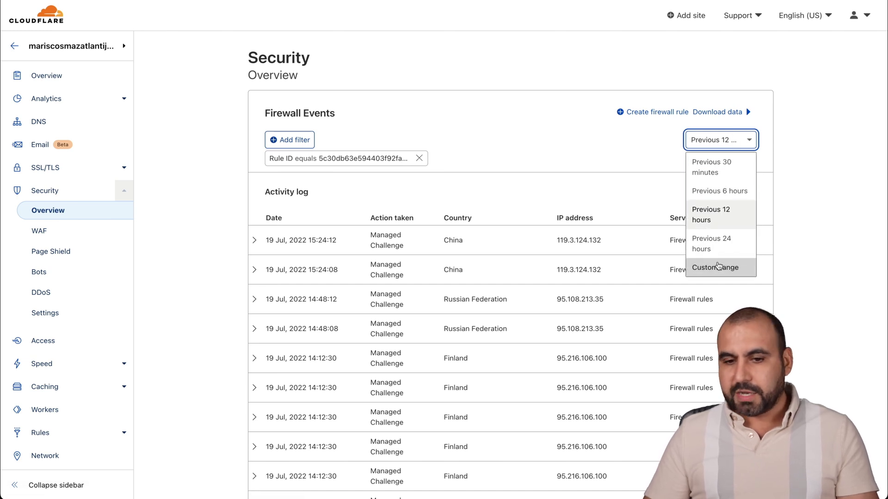
left_click(486, 311)
scroll(488, 311, "down", 15)
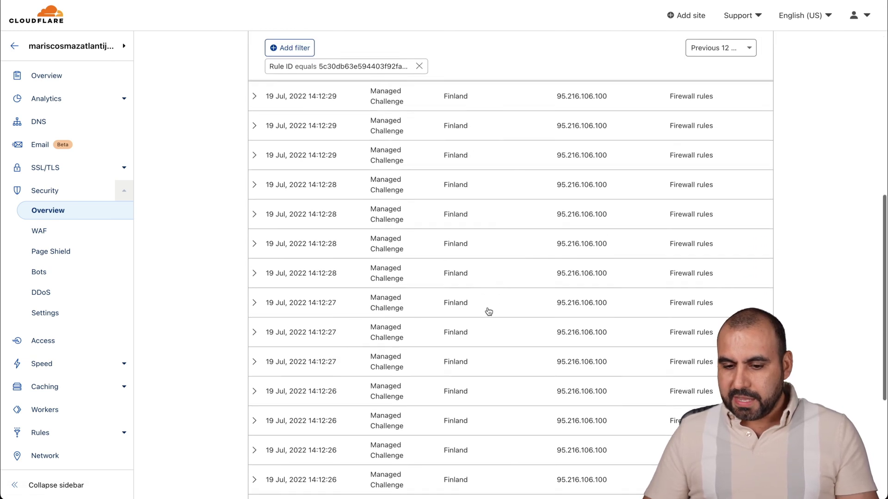
scroll(487, 310, "up", 15)
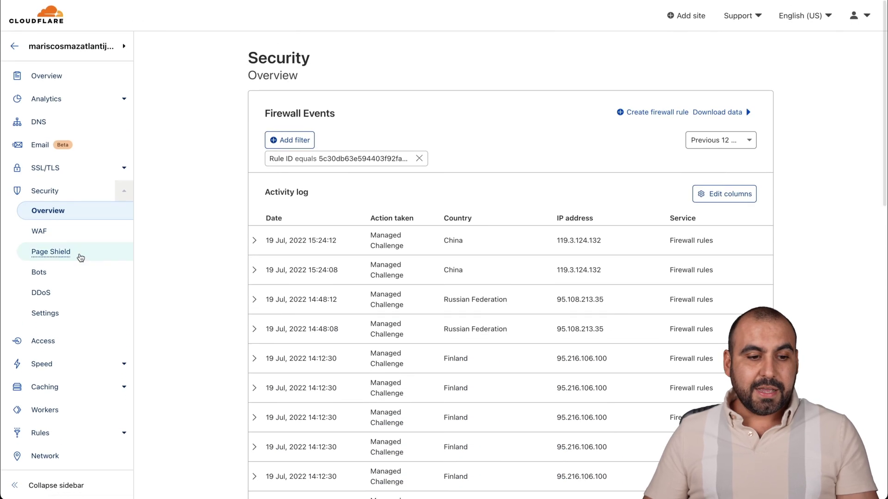
Go to the WordPress site's WAF page and preview the Create firewall rule form.
left_click(65, 240)
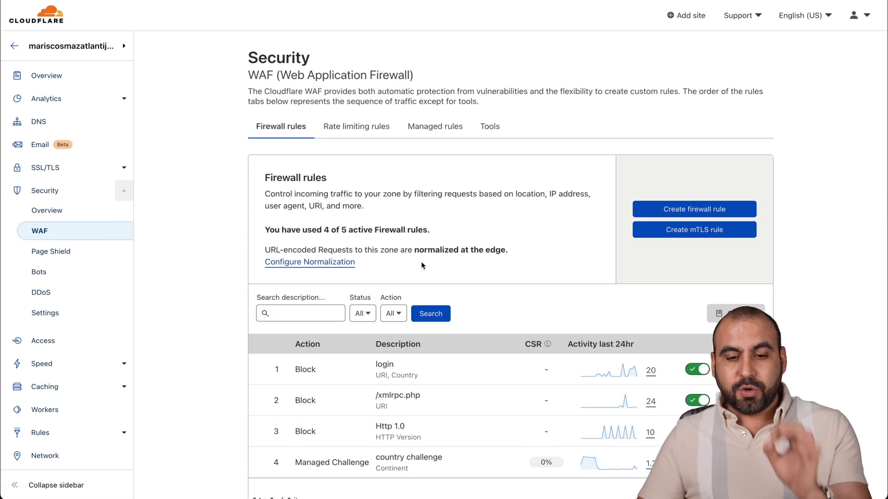
scroll(422, 265, "down", 2)
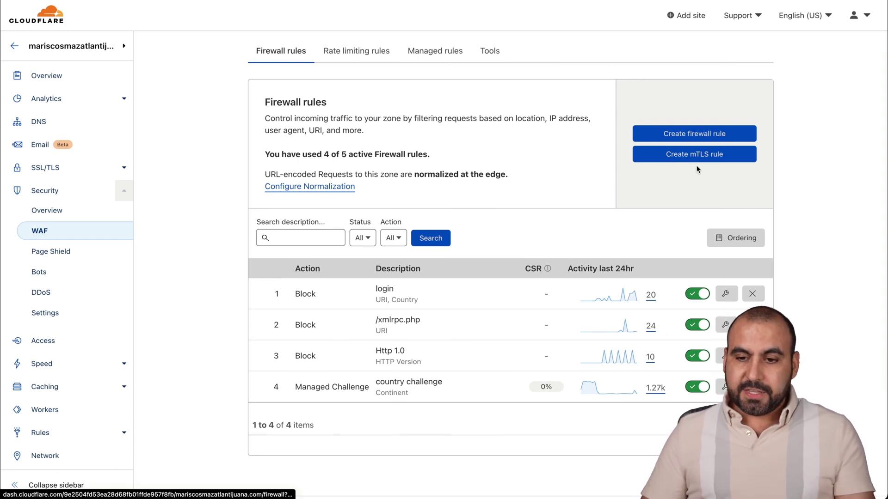
left_click(693, 140)
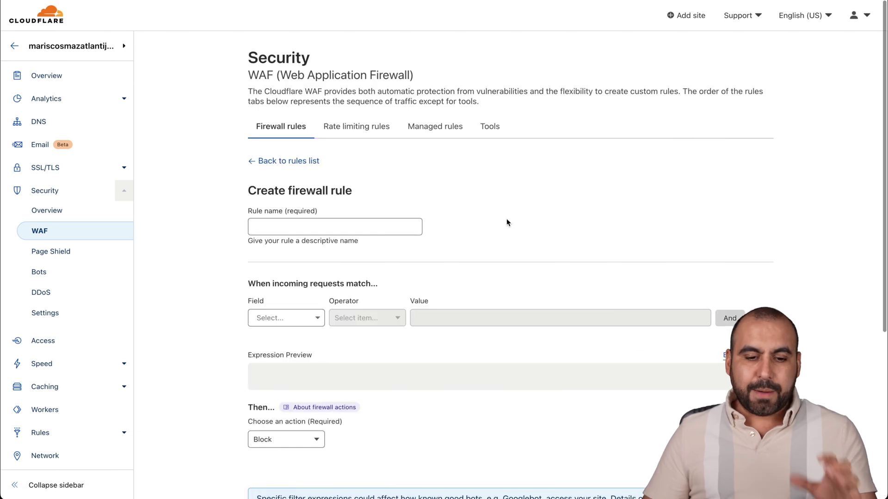
scroll(506, 218, "down", 3)
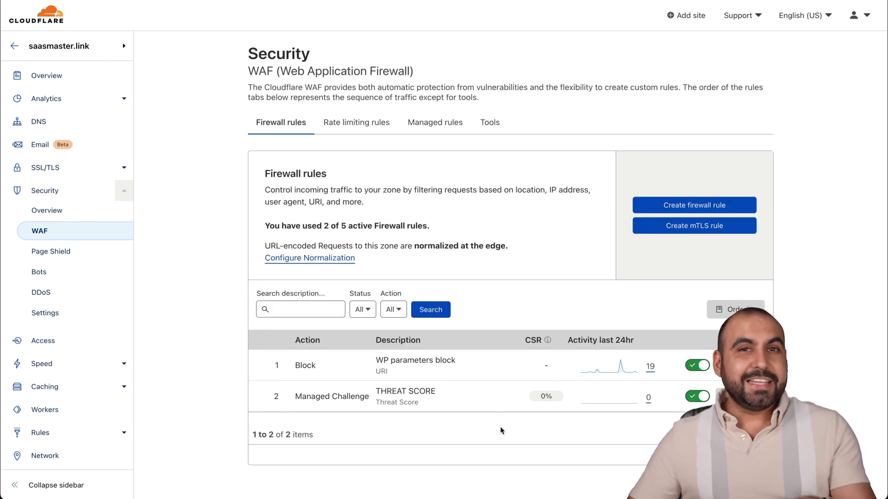
Open the WP parameters block rule in the editor from the rules list.
scroll(501, 430, "down", 1)
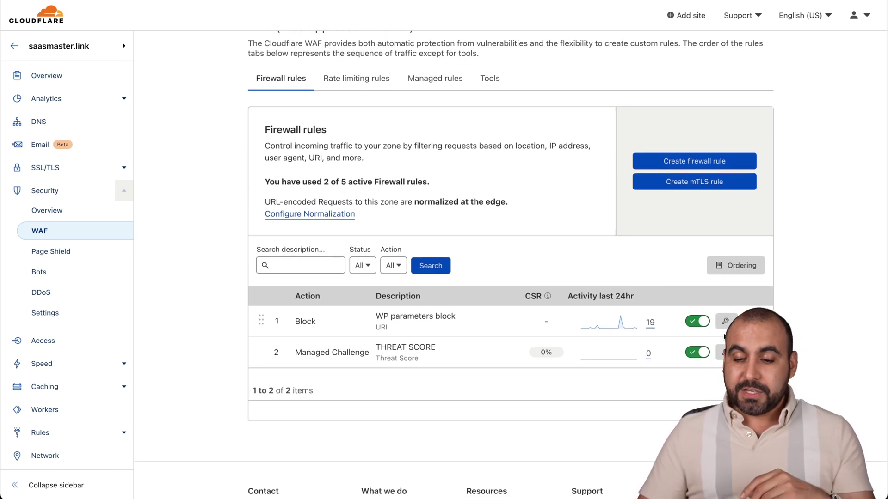
left_click(725, 322)
scroll(548, 344, "down", 4)
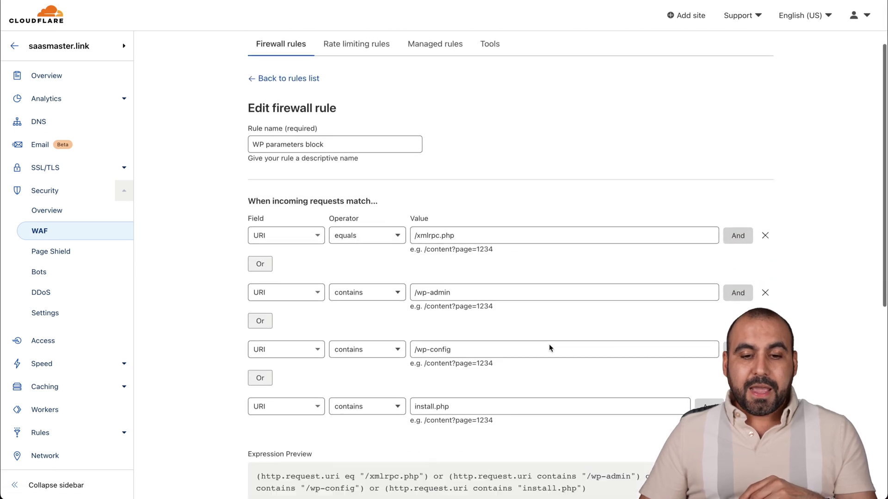
scroll(492, 223, "up", 1)
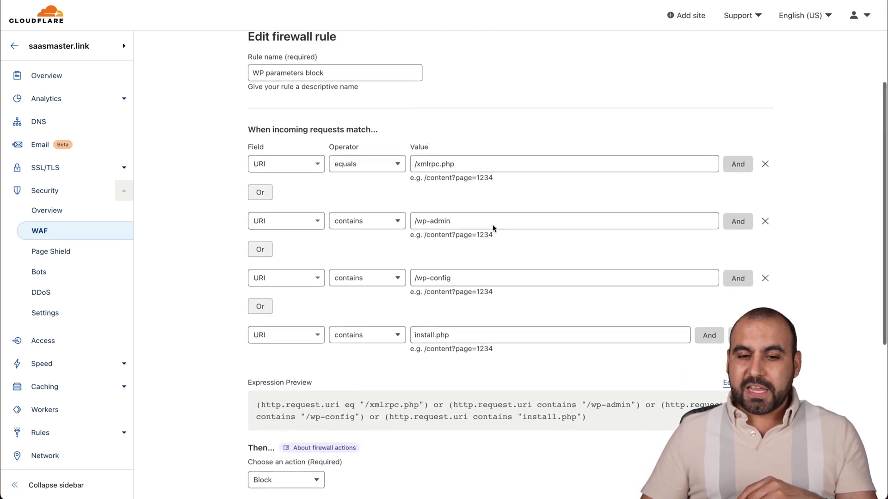
Inspect the /xmlrpc.php, /wp-admin, /wp-config and install.php URI condition values.
left_click(415, 164)
triple_click(438, 221)
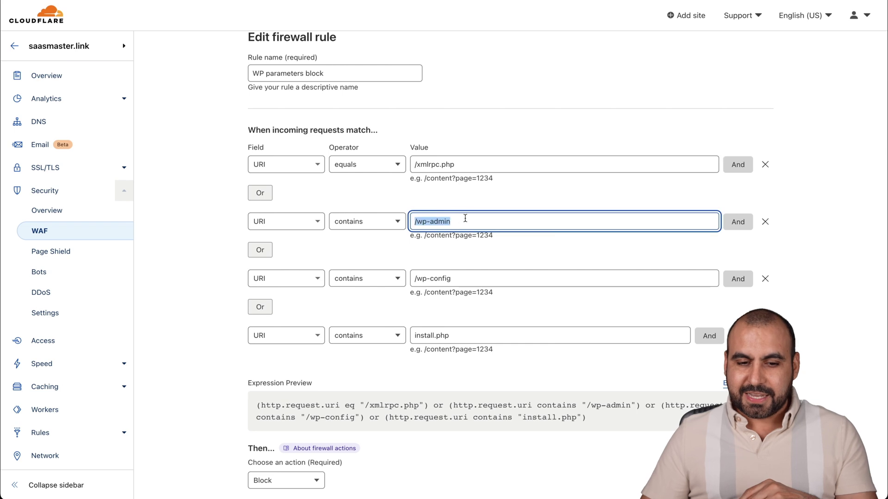
triple_click(556, 277)
triple_click(456, 336)
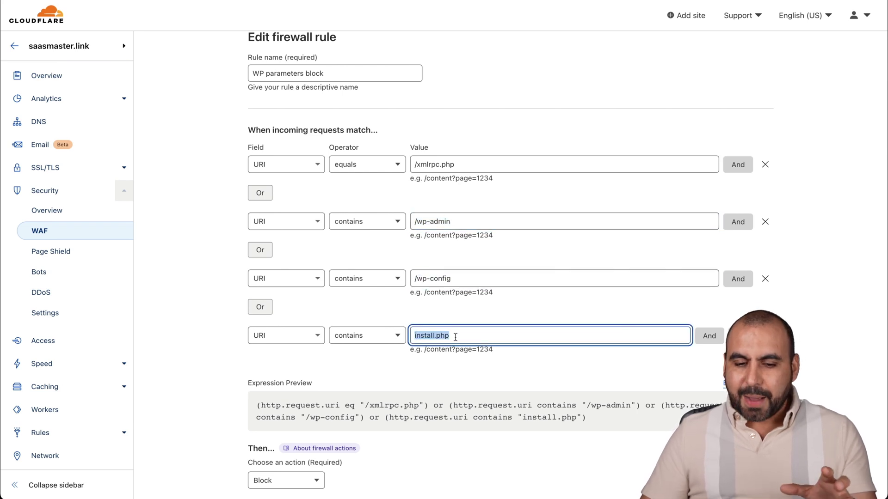
left_click(483, 345)
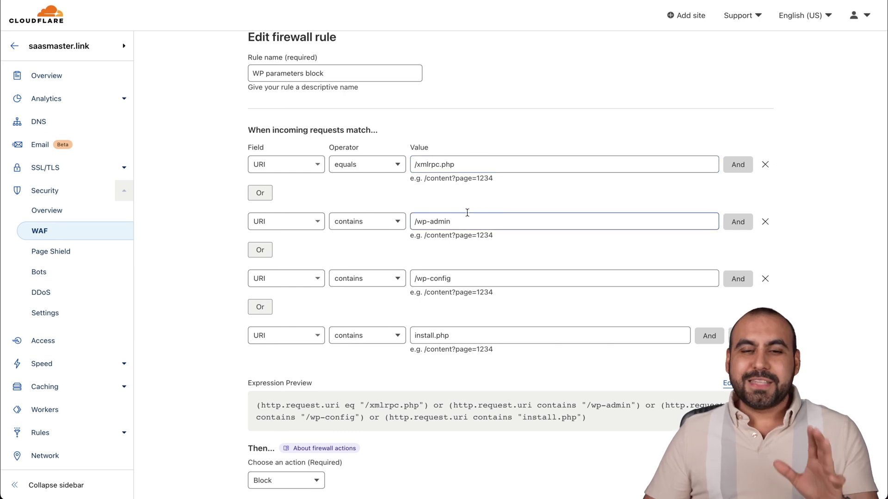
Go back over the install.php, /wp-config, /wp-admin and /xmlrpc.php conditions, then return toward the rules list.
triple_click(417, 220)
left_click(418, 221)
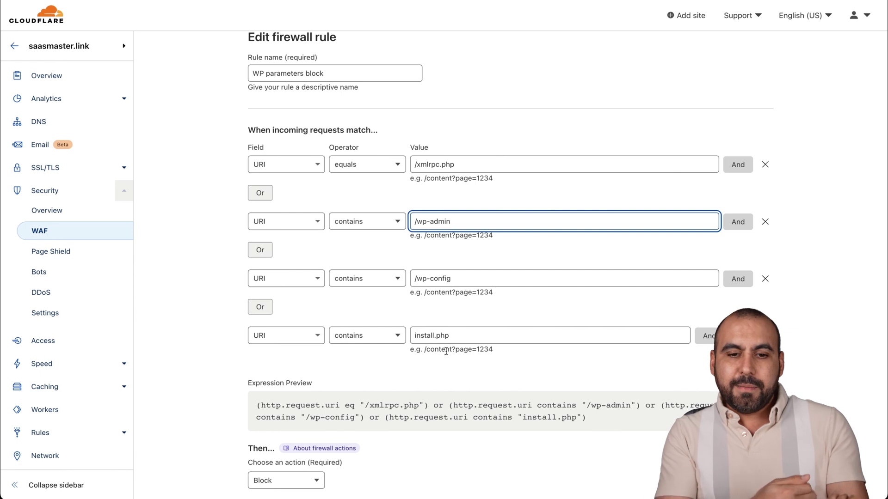
left_click(443, 334)
left_click(439, 278)
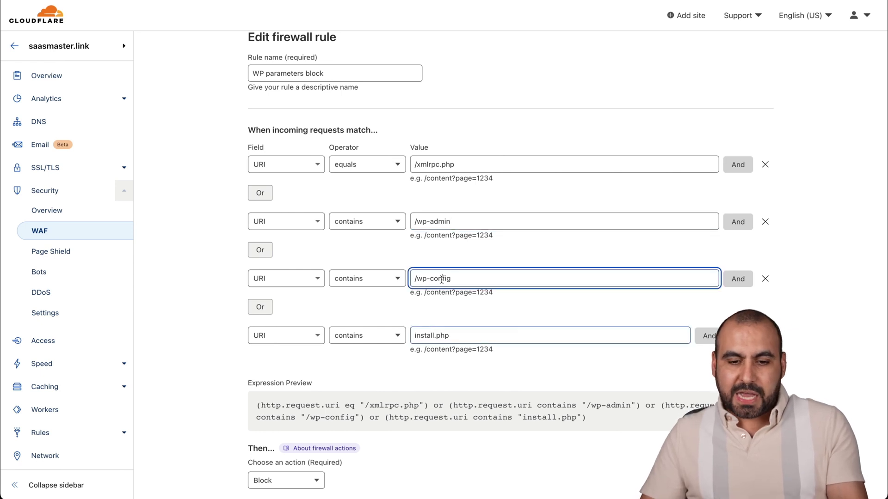
left_click(443, 221)
left_click(437, 162)
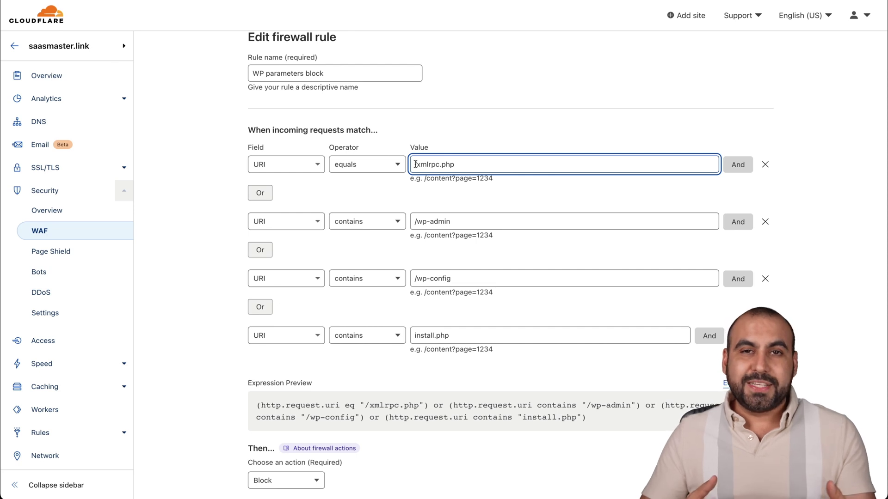
scroll(415, 164, "left", 5)
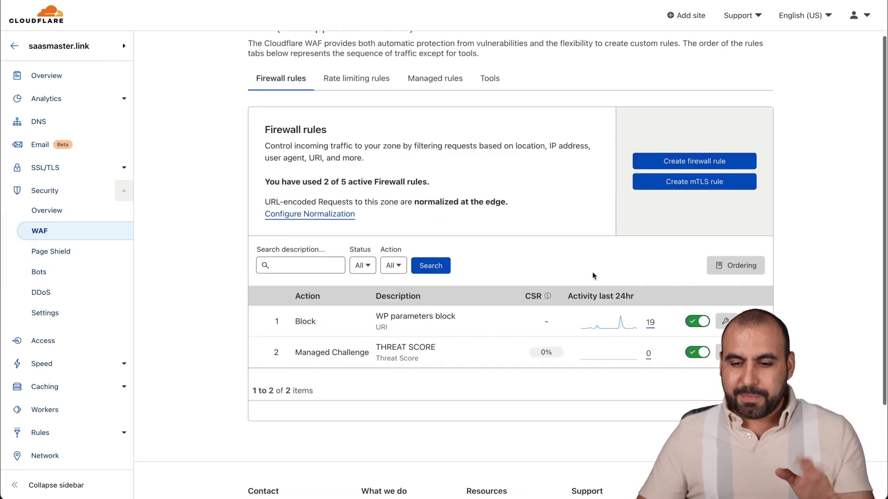
scroll(636, 317, "down", 1)
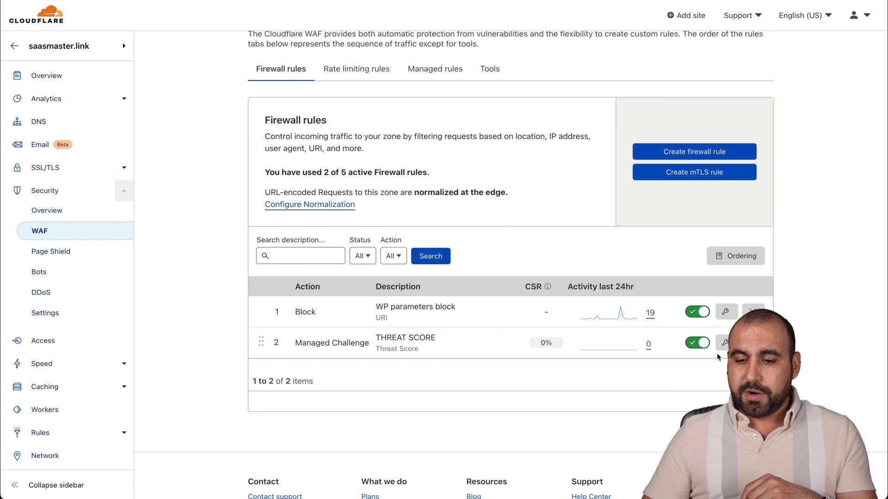
left_click(724, 345)
scroll(446, 350, "down", 2)
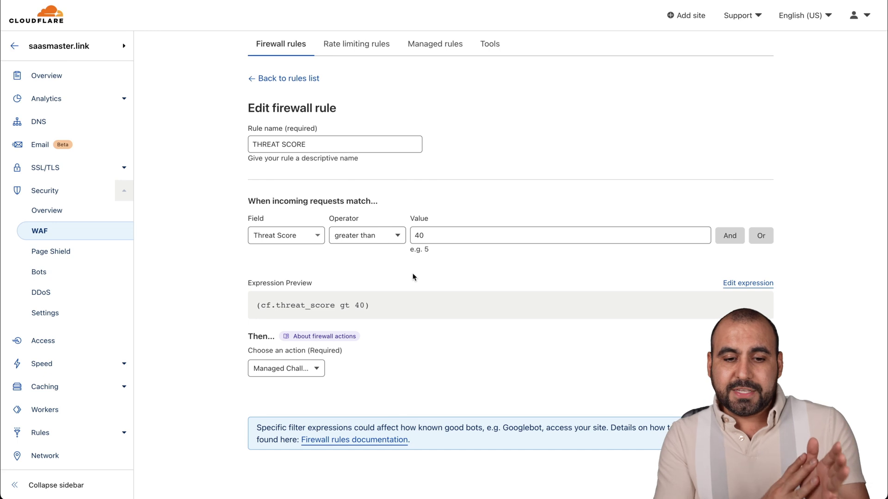
left_click(298, 373)
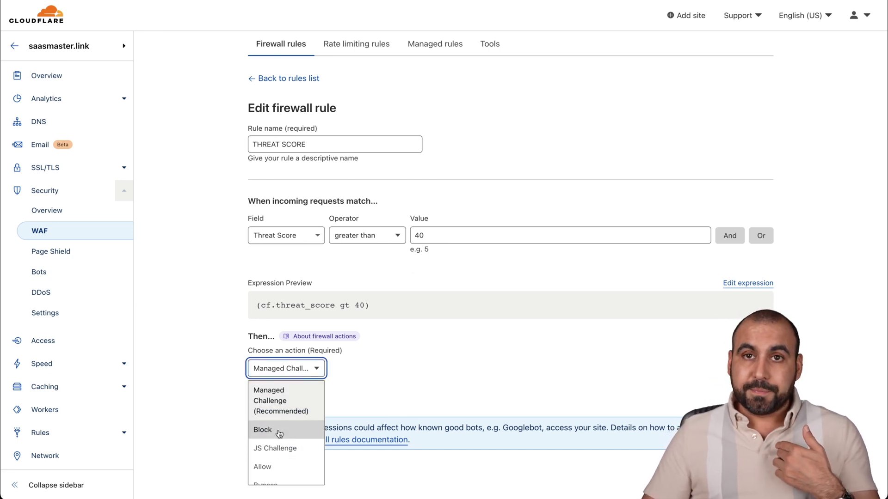
left_click(436, 355)
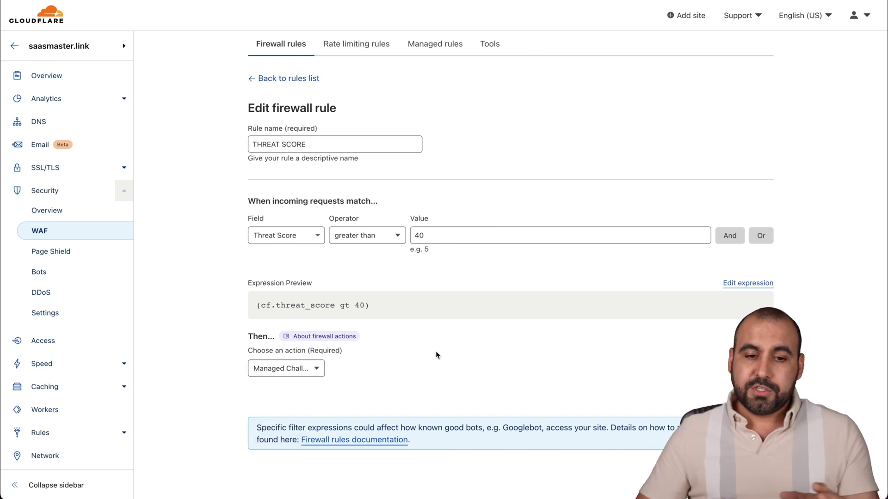
left_click(751, 481)
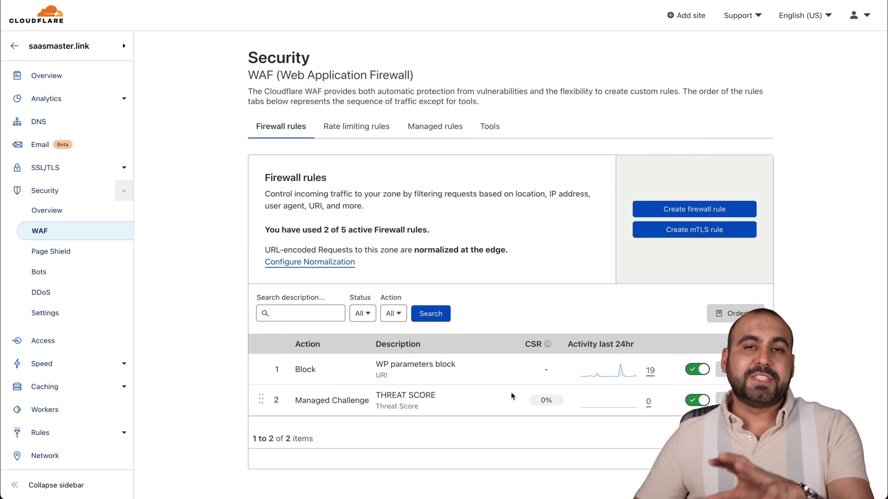